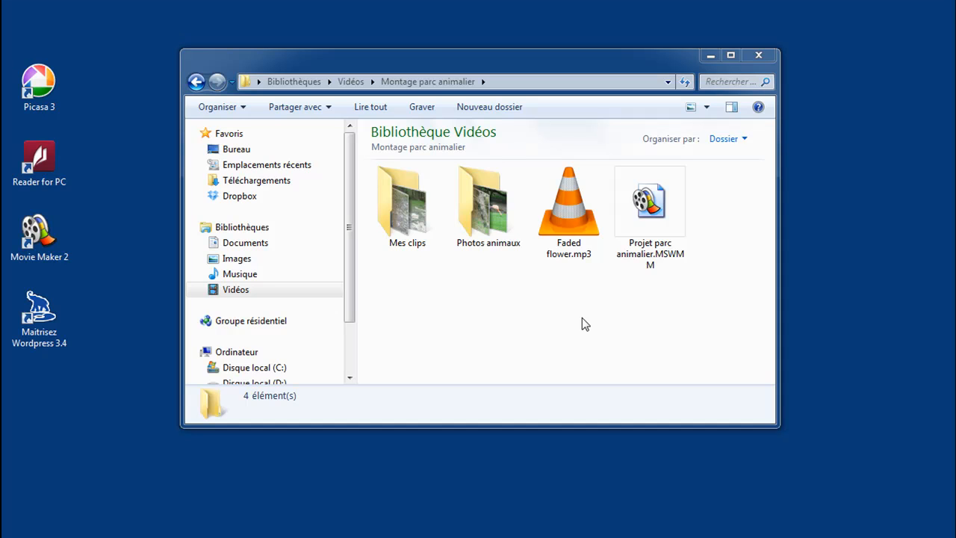
Open the "Projet parc animalier.MSWMM" project file in Windows Movie Maker
{"action": "left_click", "coordinate": [640, 233]}
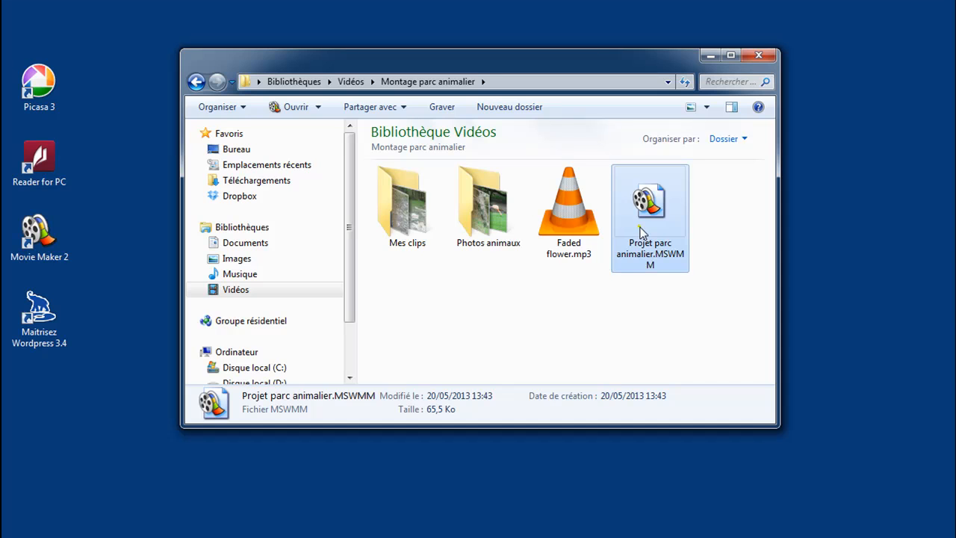
{"action": "double_click", "coordinate": [641, 233]}
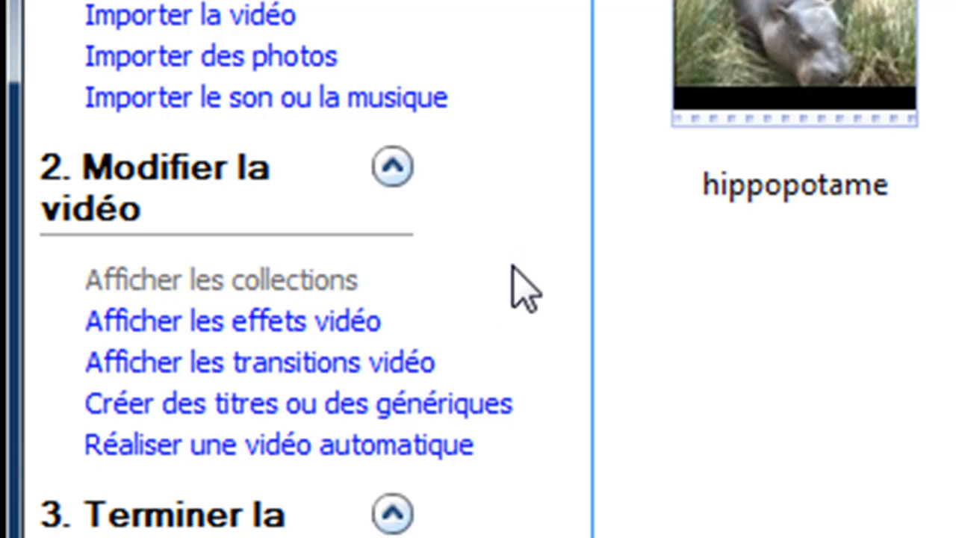
Create a title at the beginning of the video reading "Visite d'un parc animalier" and enlarge the preview monitor
{"action": "left_click", "coordinate": [463, 403]}
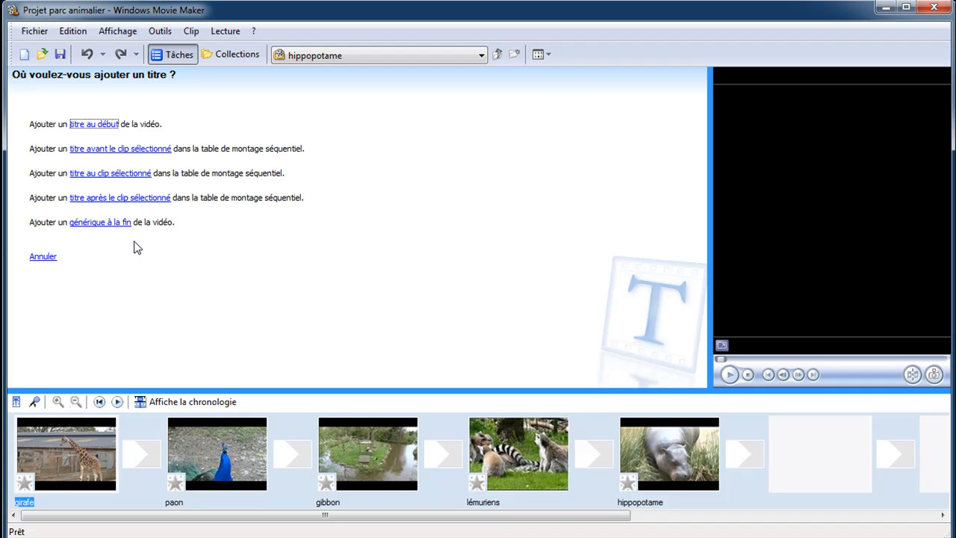
{"action": "left_click", "coordinate": [88, 130]}
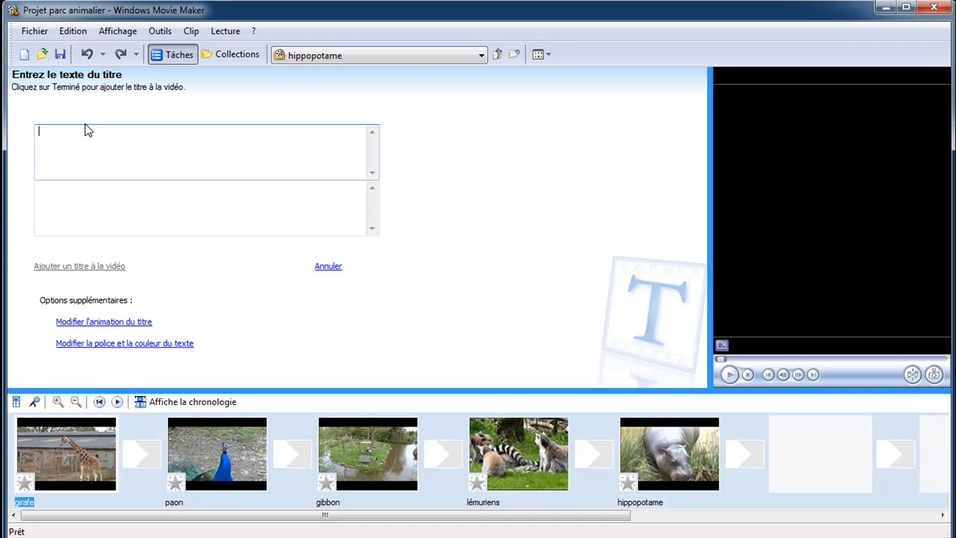
{"action": "type", "text": "Vis"}
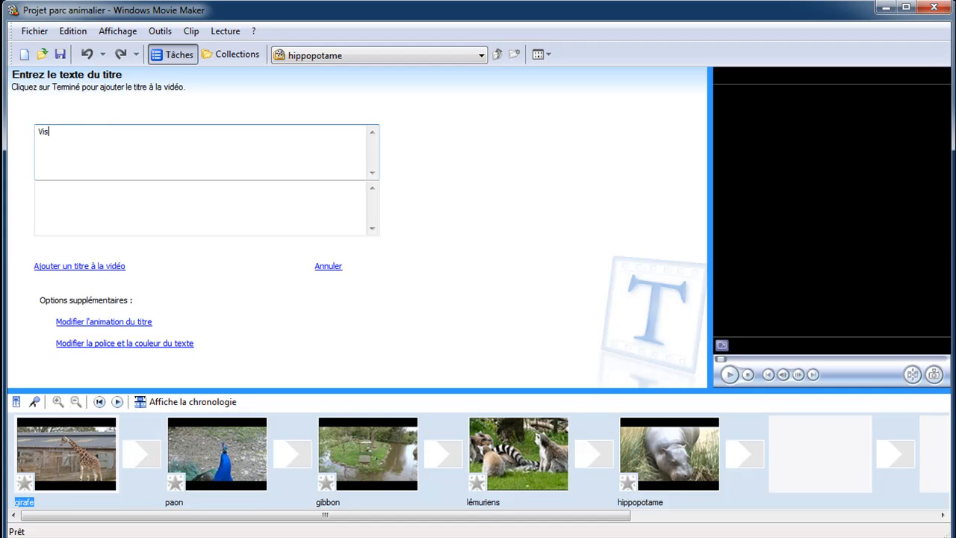
{"action": "type", "text": "ite d'un parc animalier"}
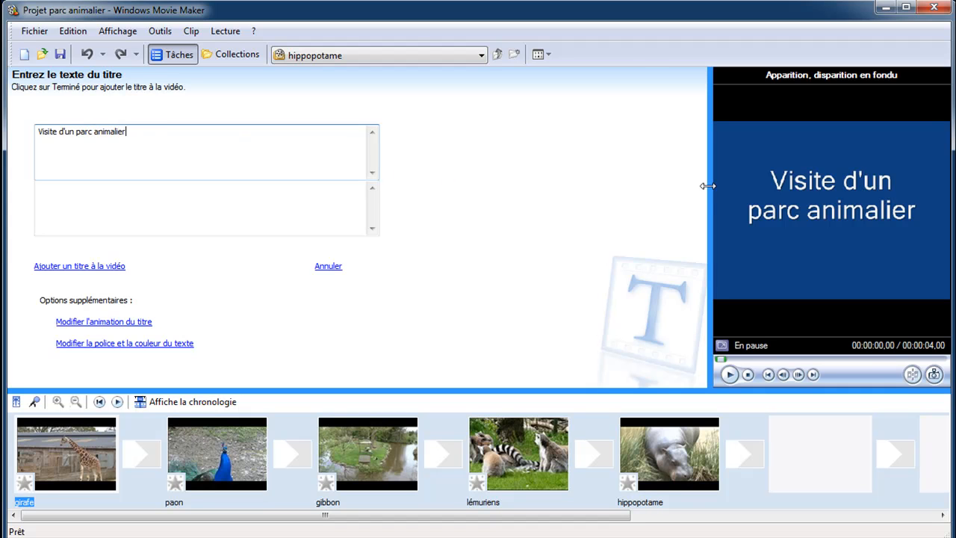
{"action": "left_click_drag", "start_coordinate": [708, 186], "coordinate": [636, 186]}
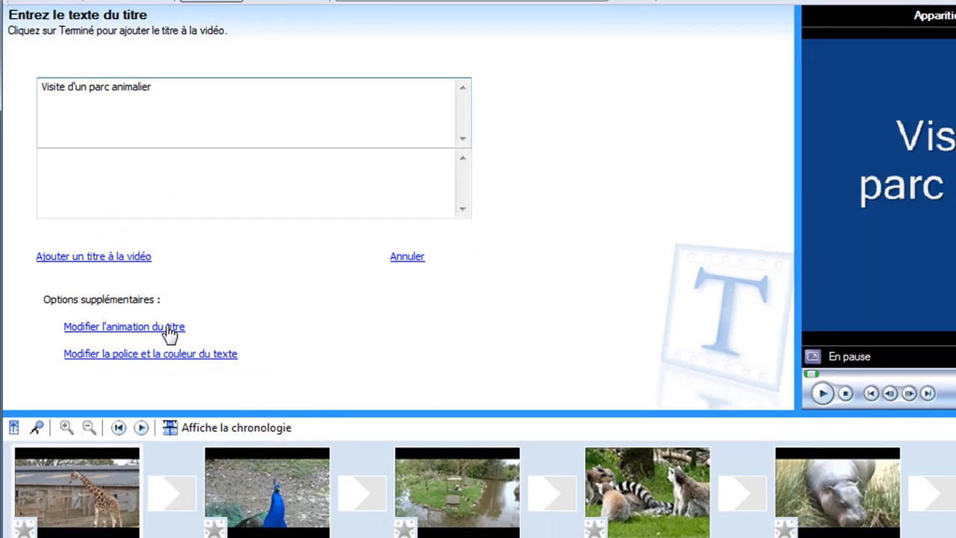
Choose the "Goutte de peinture" animation for the title, after trying "Fondu, zoom lent"
{"action": "left_click", "coordinate": [343, 357]}
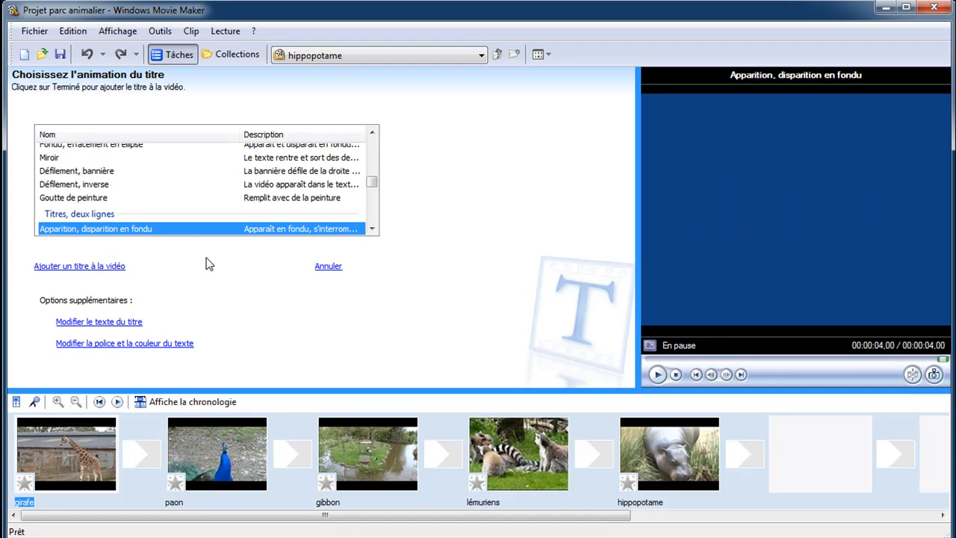
{"action": "mouse_move", "coordinate": [373, 187]}
{"action": "left_mouse_down"}
{"action": "mouse_move", "coordinate": [371, 139]}
{"action": "mouse_move", "coordinate": [375, 209]}
{"action": "mouse_move", "coordinate": [375, 185]}
{"action": "left_mouse_up"}
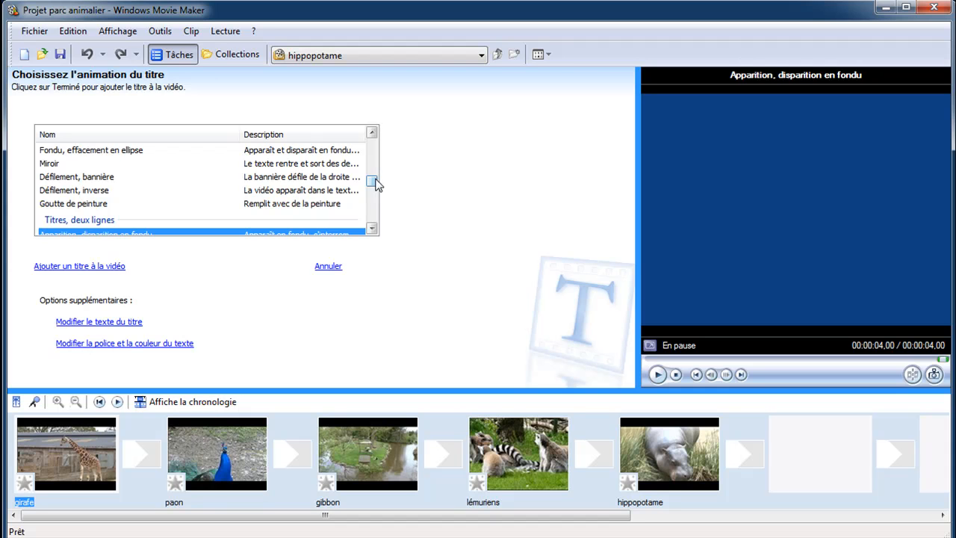
{"action": "left_click_drag", "start_coordinate": [375, 185], "coordinate": [375, 164]}
{"action": "left_click", "coordinate": [88, 199]}
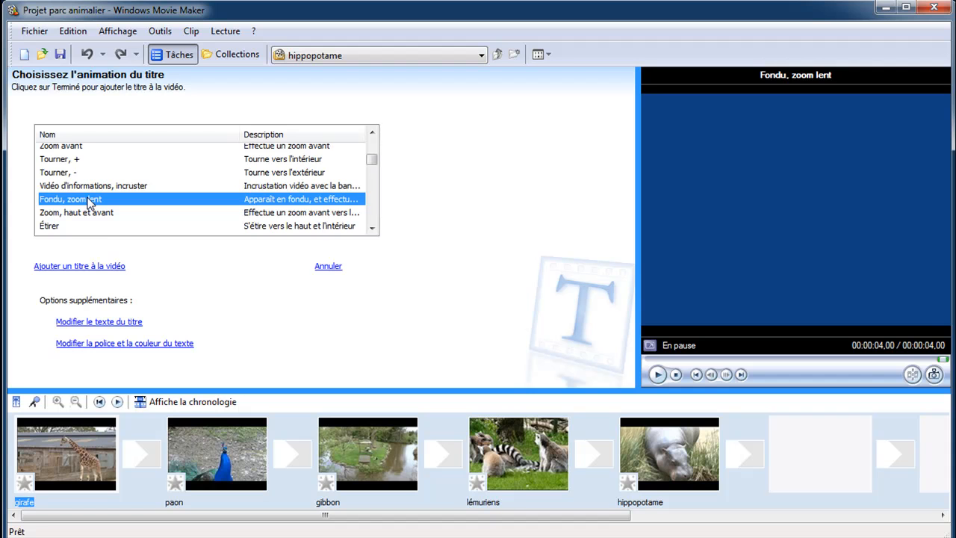
{"action": "scroll", "coordinate": [89, 201], "scroll_direction": "down", "scroll_amount": 2}
{"action": "scroll", "coordinate": [88, 202], "scroll_direction": "down", "scroll_amount": 1}
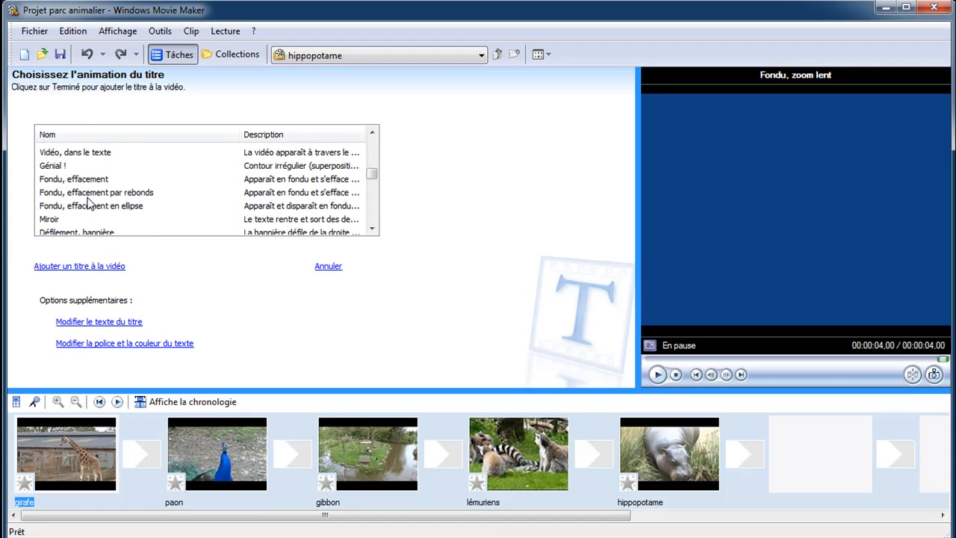
{"action": "scroll", "coordinate": [88, 202], "scroll_direction": "down", "scroll_amount": 1}
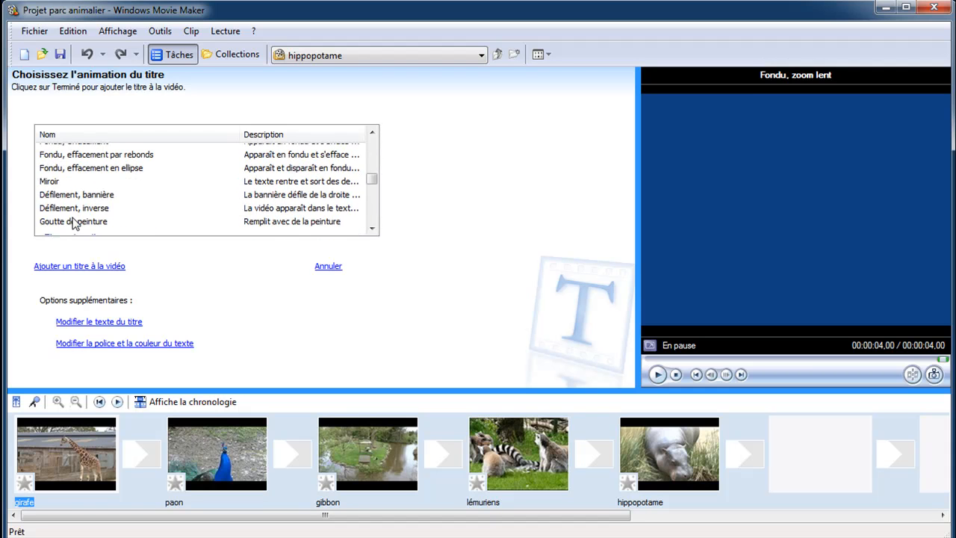
{"action": "left_click", "coordinate": [74, 221]}
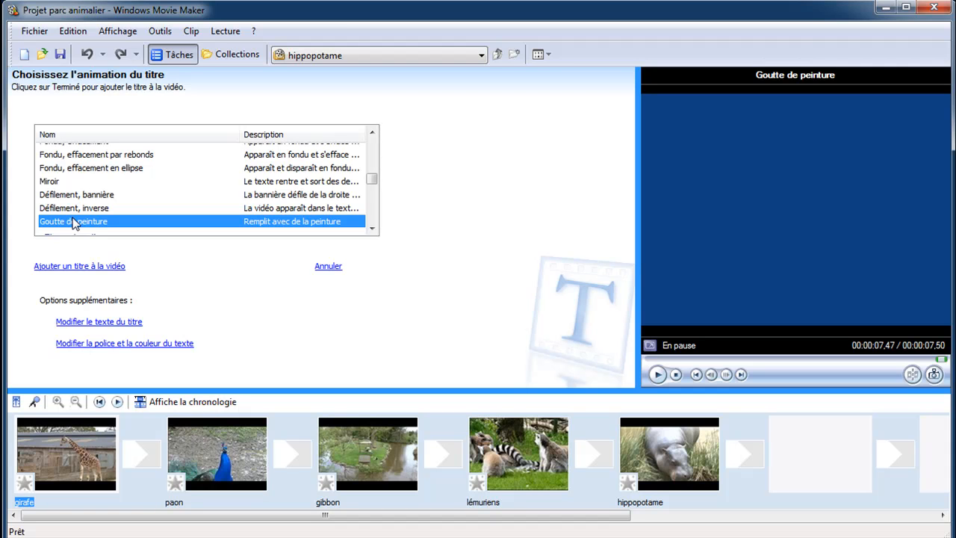
Change the title's text colour to yellow
{"action": "left_click", "coordinate": [169, 344]}
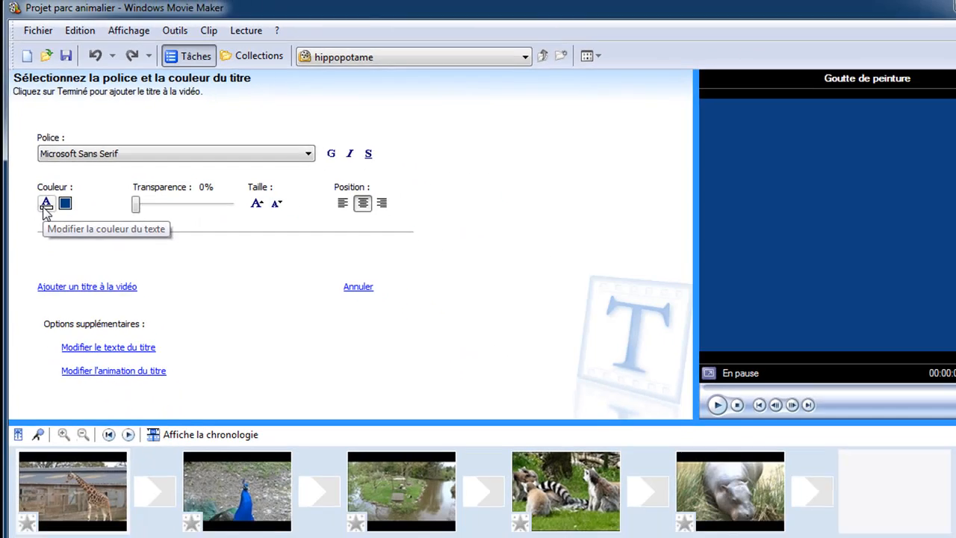
{"action": "left_click", "coordinate": [80, 341]}
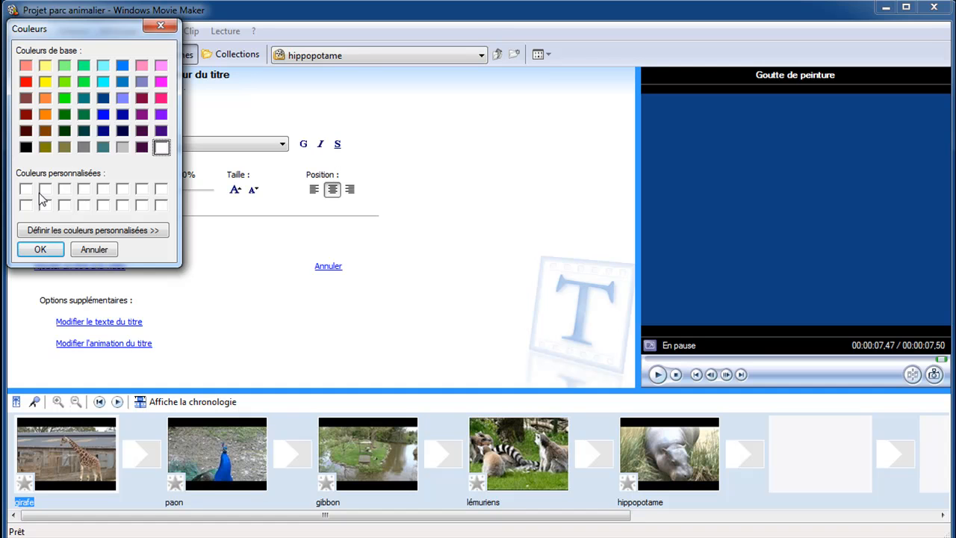
{"action": "double_click", "coordinate": [45, 81]}
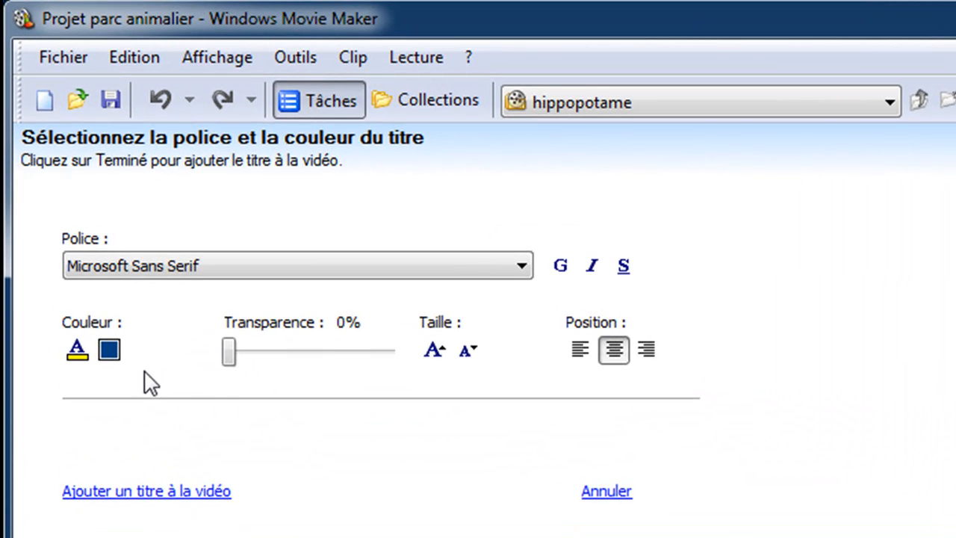
Set the title's background colour to dark green and add the title to the video
{"action": "left_click", "coordinate": [110, 352]}
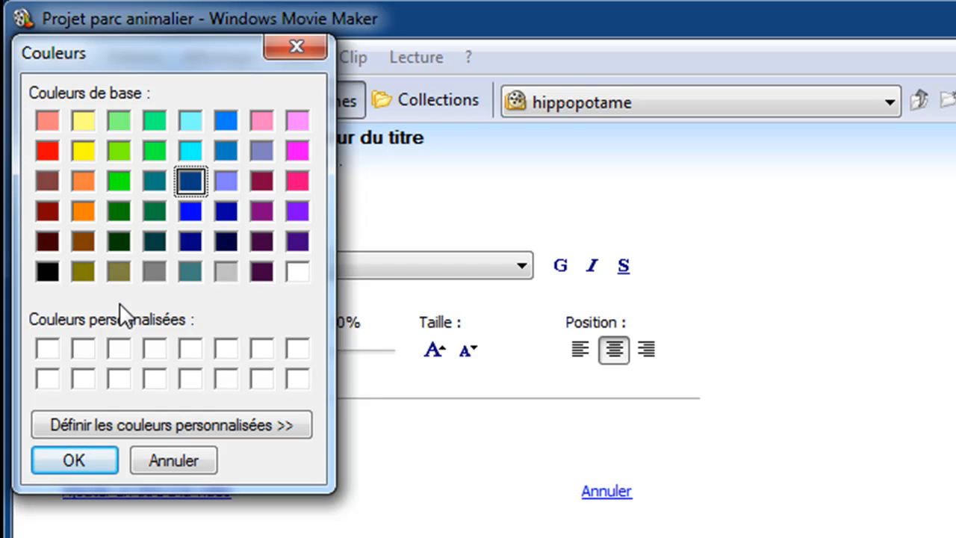
{"action": "left_click", "coordinate": [144, 208]}
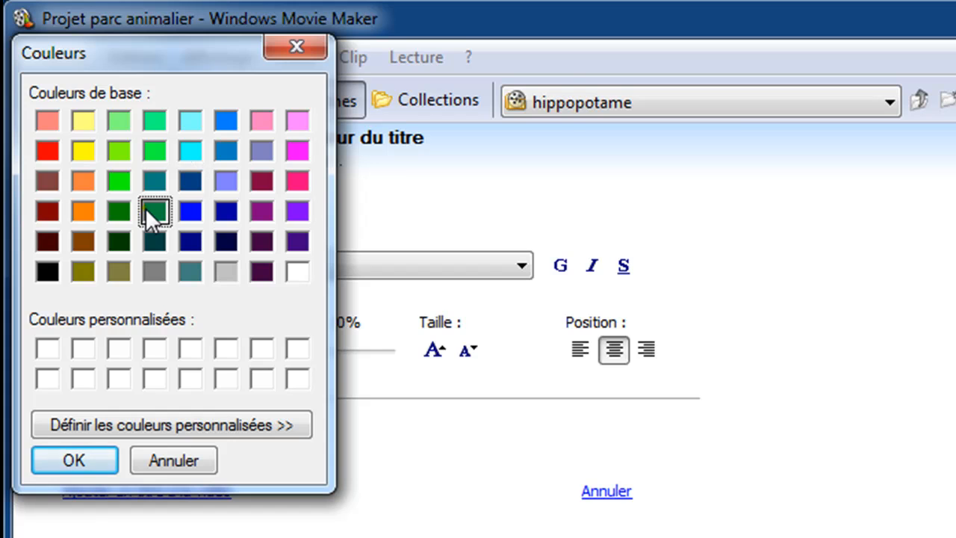
{"action": "key", "text": "Return"}
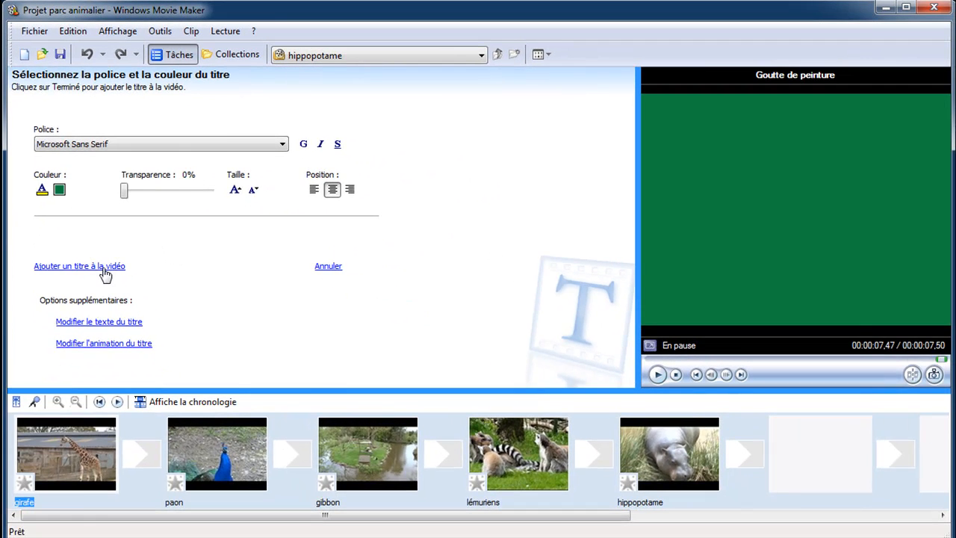
{"action": "left_click", "coordinate": [194, 506]}
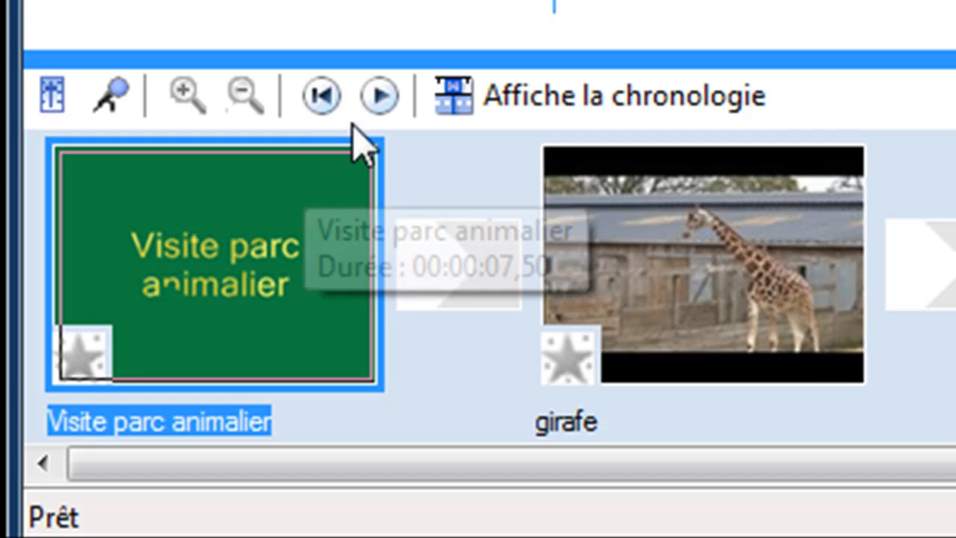
Lengthen the opening title clip on the timeline and return to the storyboard view
{"action": "left_click", "coordinate": [543, 111]}
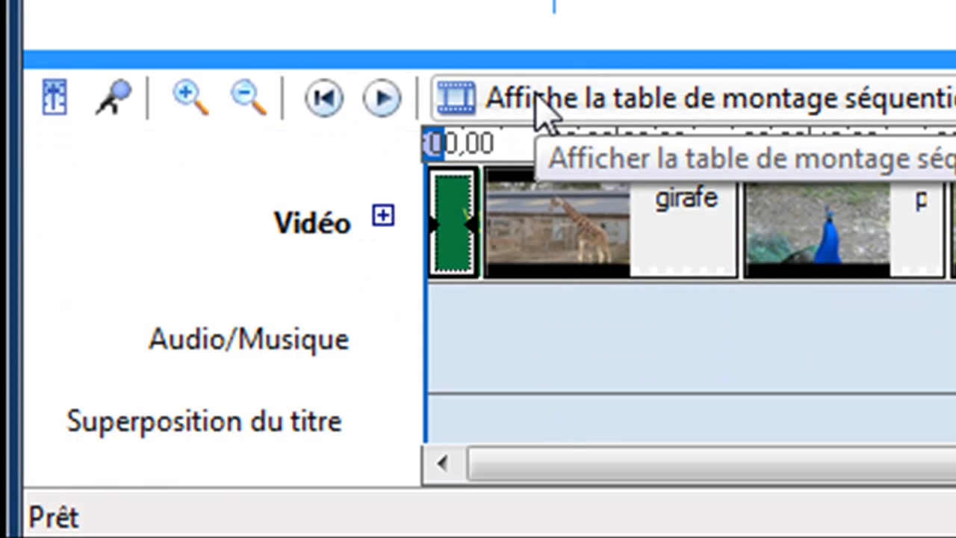
{"action": "left_click_drag", "start_coordinate": [474, 217], "coordinate": [685, 215]}
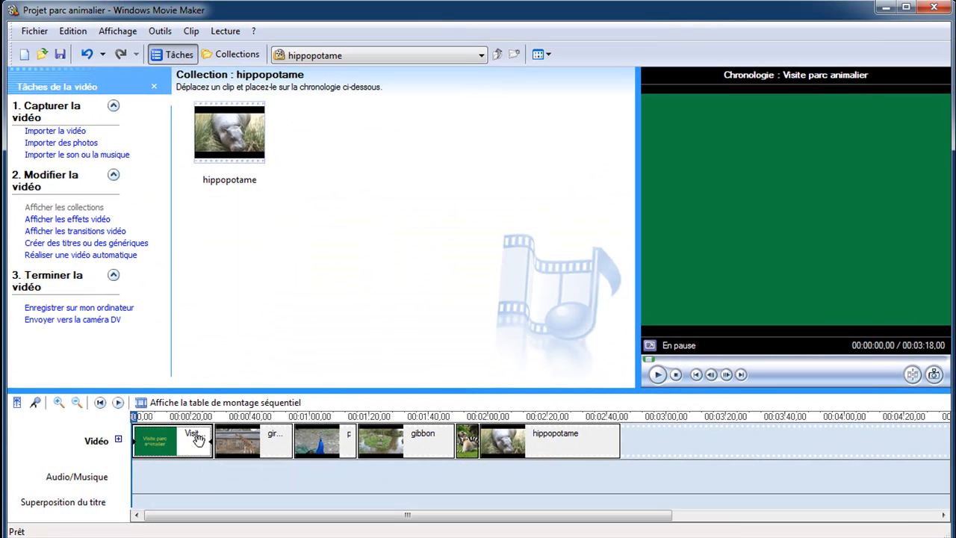
{"action": "left_click", "coordinate": [207, 403]}
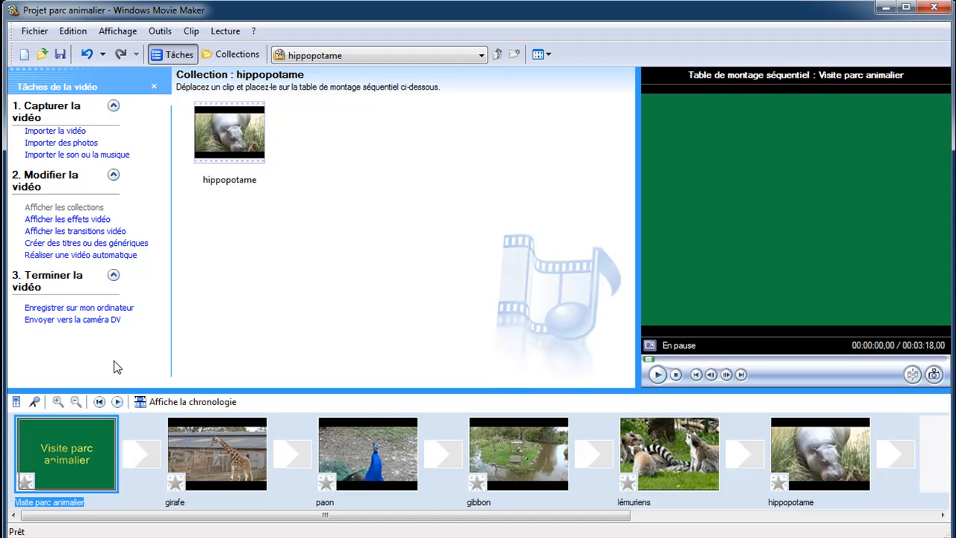
Open the opening title clip on the storyboard for editing
{"action": "right_click", "coordinate": [77, 432]}
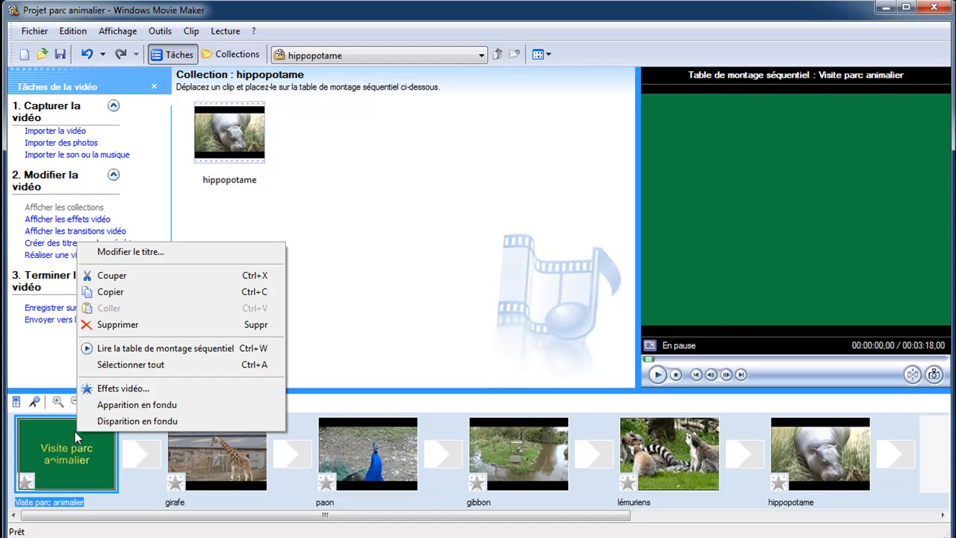
{"action": "left_click", "coordinate": [178, 249]}
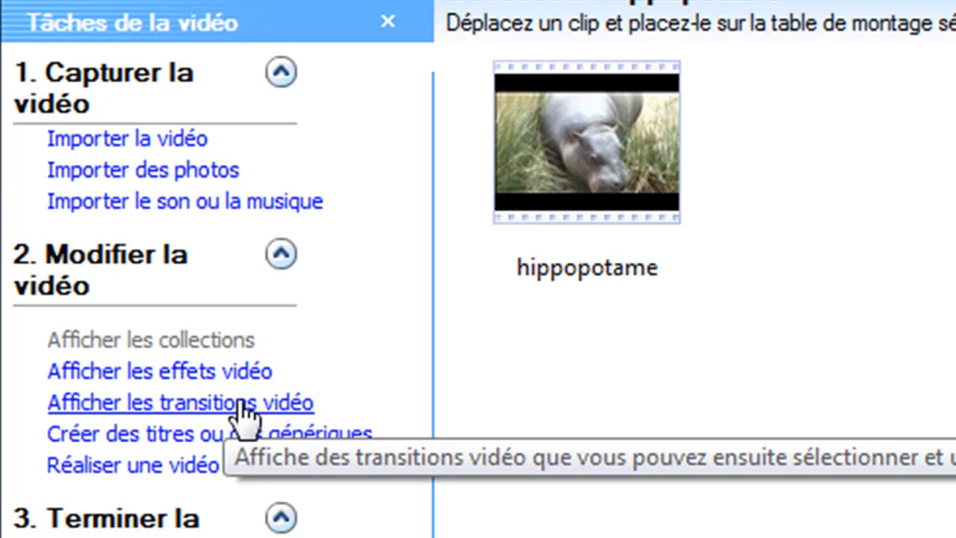
Display the video transitions and preview the "Briser, droit" and "Cercle" transitions
{"action": "left_click", "coordinate": [241, 404]}
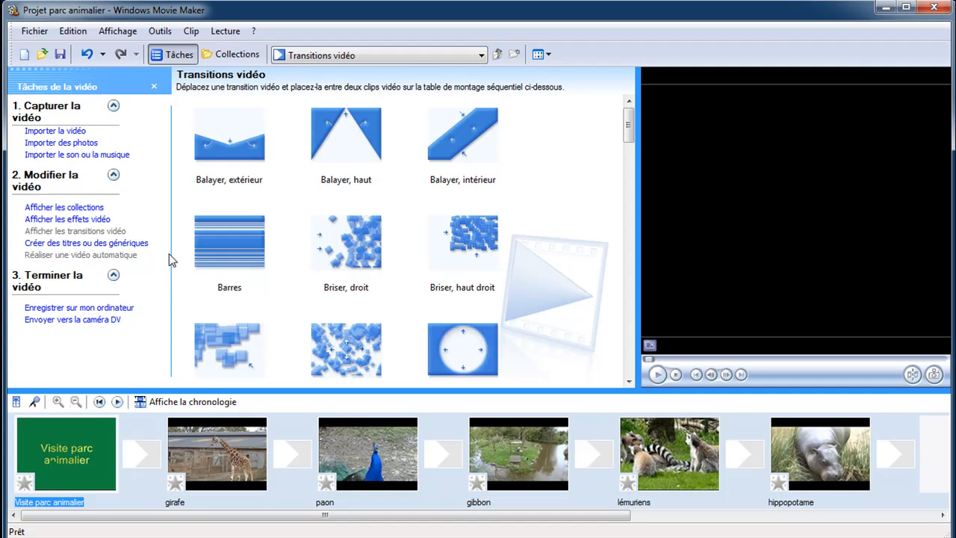
{"action": "left_click", "coordinate": [326, 236]}
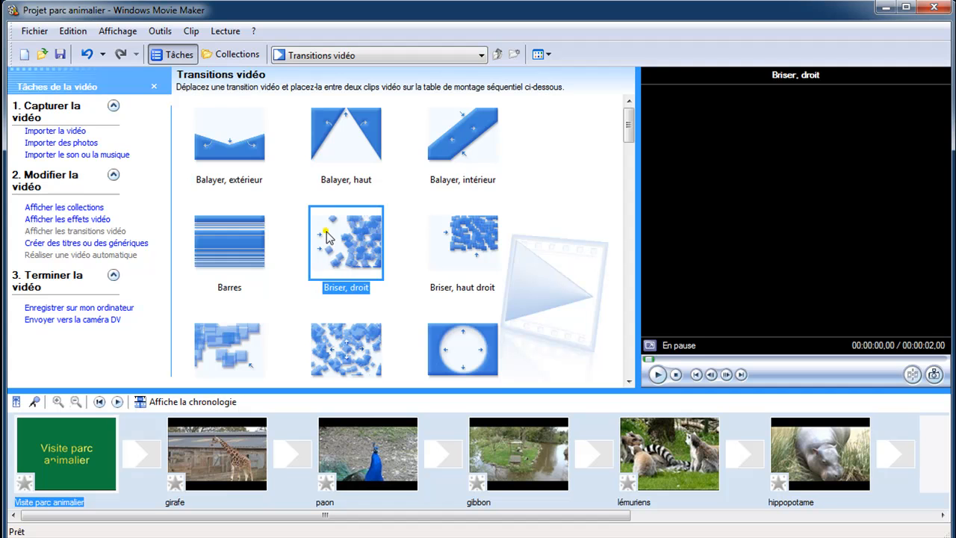
{"action": "left_click", "coordinate": [657, 374]}
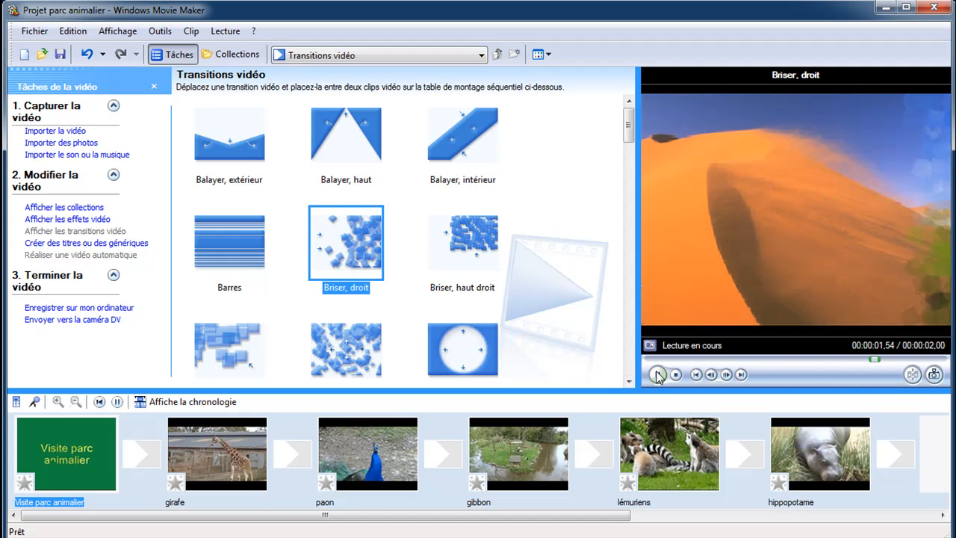
{"action": "left_click", "coordinate": [491, 359]}
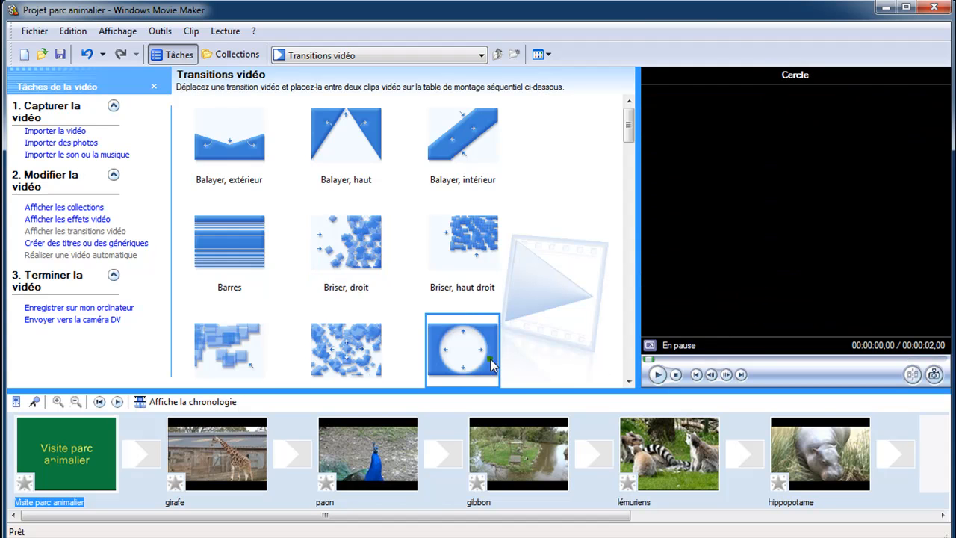
{"action": "left_click", "coordinate": [657, 374]}
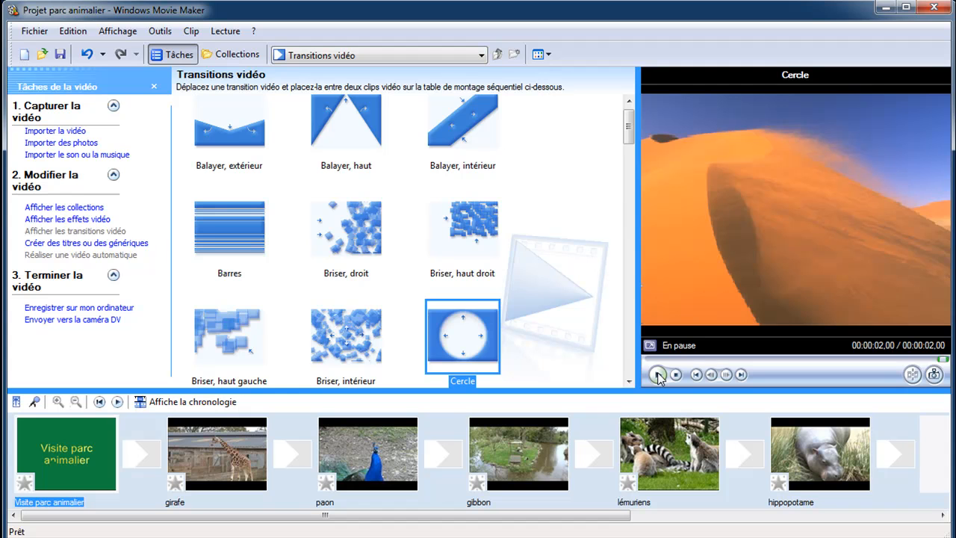
Place the "Cercle" transition between the opening title and the girafe clip, and play back the result
{"action": "left_click_drag", "start_coordinate": [466, 327], "coordinate": [159, 444]}
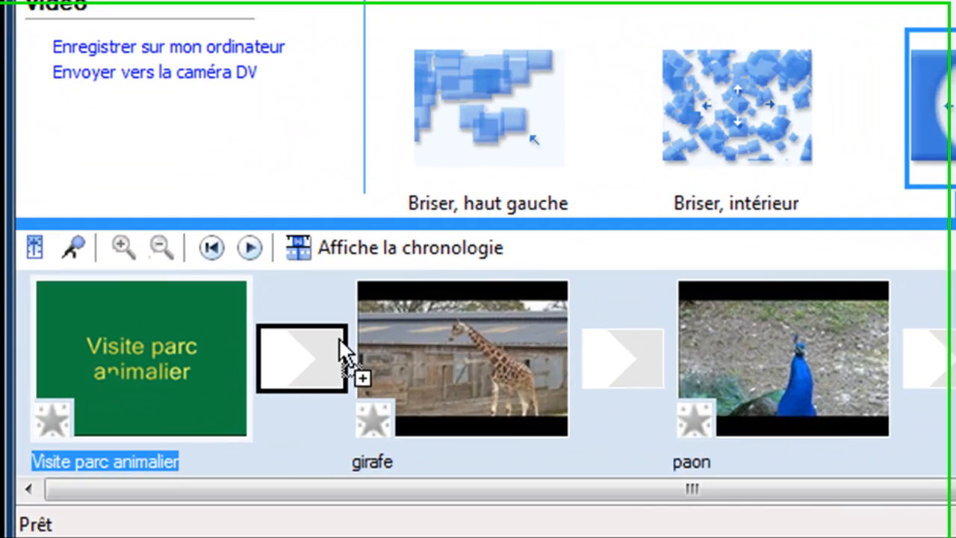
{"action": "left_click_drag", "start_coordinate": [338, 337], "coordinate": [309, 354]}
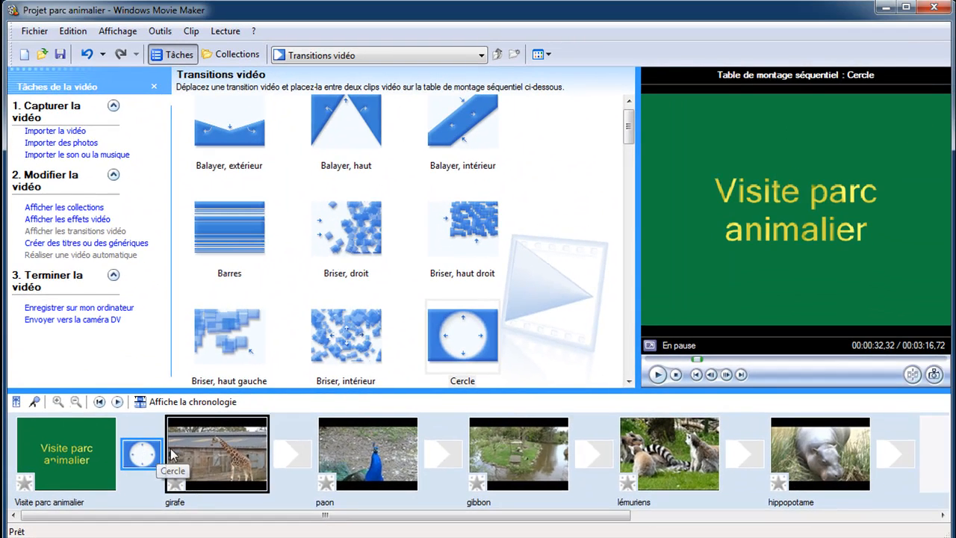
{"action": "left_click", "coordinate": [657, 375]}
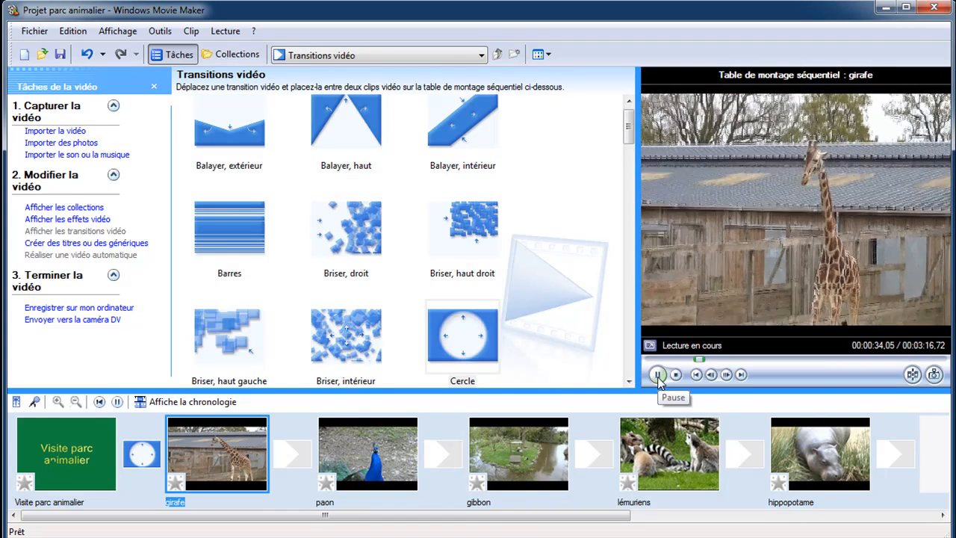
{"action": "left_click", "coordinate": [657, 375]}
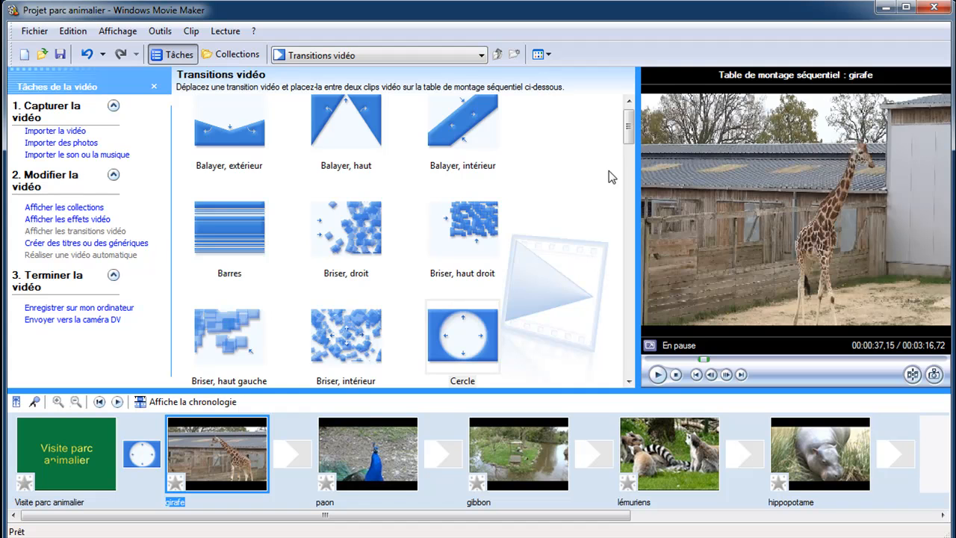
Place the "Effacer, large droite" transition between girafe and paon, and "Enroulement de la page, haut gauche" between paon and gibbon
{"action": "left_click_drag", "start_coordinate": [628, 135], "coordinate": [626, 205]}
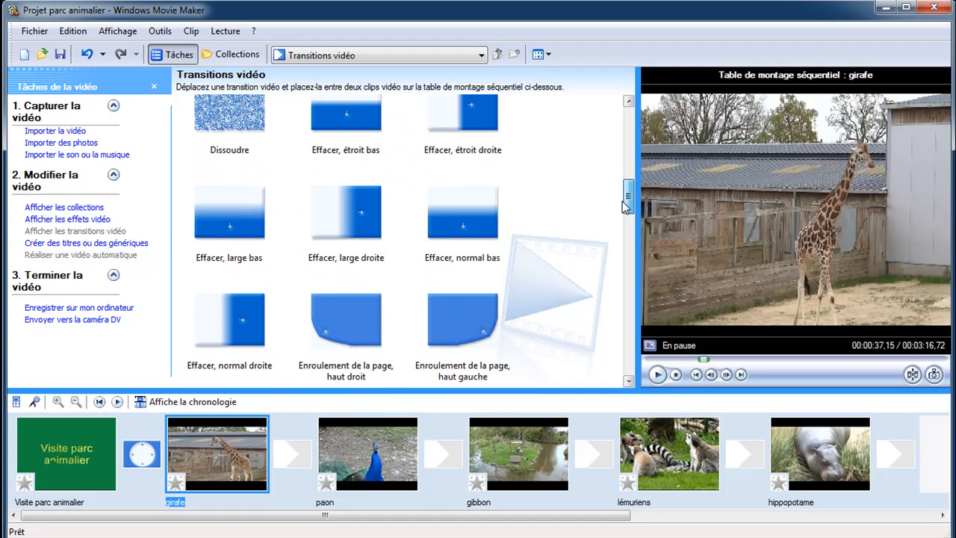
{"action": "left_click", "coordinate": [356, 216]}
{"action": "left_click_drag", "start_coordinate": [341, 194], "coordinate": [293, 452]}
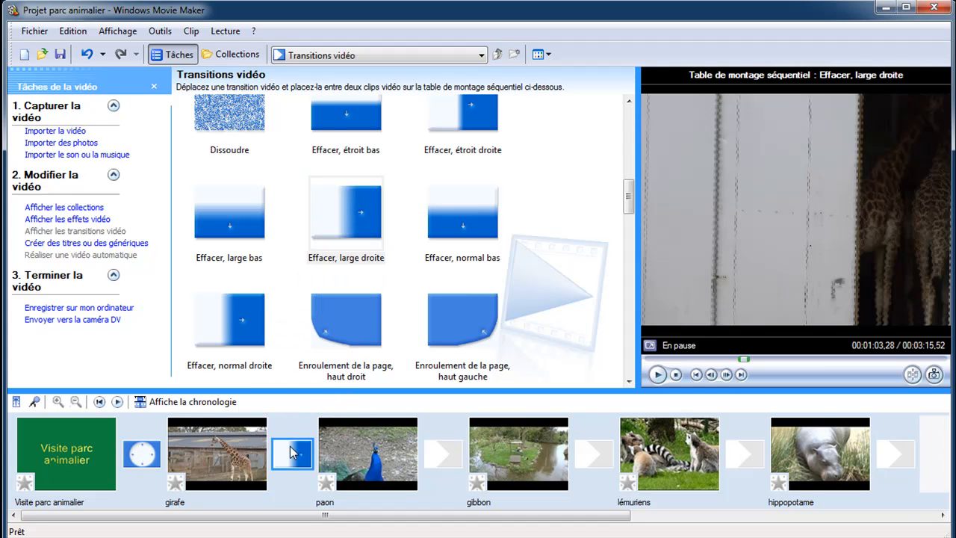
{"action": "left_click_drag", "start_coordinate": [628, 201], "coordinate": [628, 221]}
{"action": "left_click", "coordinate": [456, 145]}
{"action": "left_click_drag", "start_coordinate": [456, 145], "coordinate": [434, 418]}
{"action": "left_click_drag", "start_coordinate": [438, 450], "coordinate": [438, 451]}
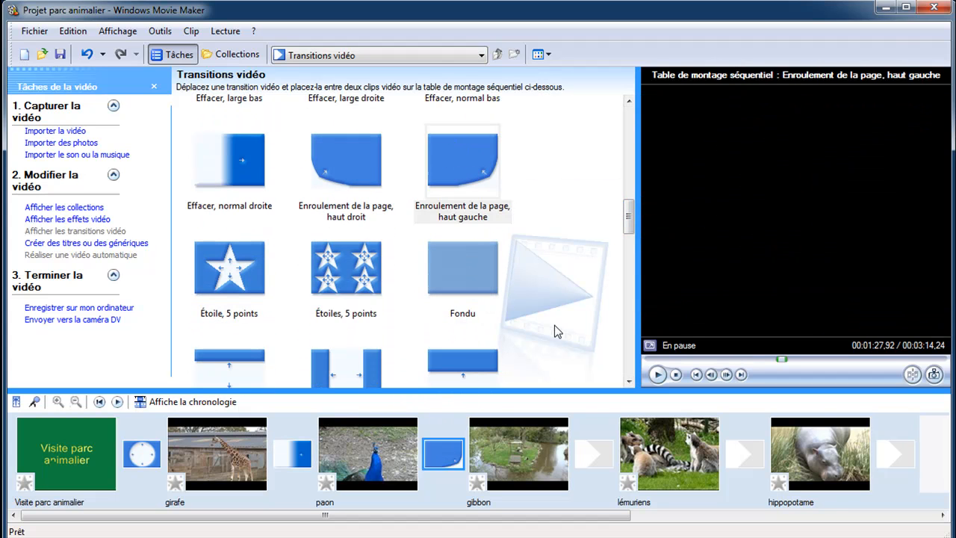
Place the "Retourner" transition between gibbon and lémuriens, and "Trou de serrure" between lémuriens and hippopotame
{"action": "left_click_drag", "start_coordinate": [628, 213], "coordinate": [631, 293]}
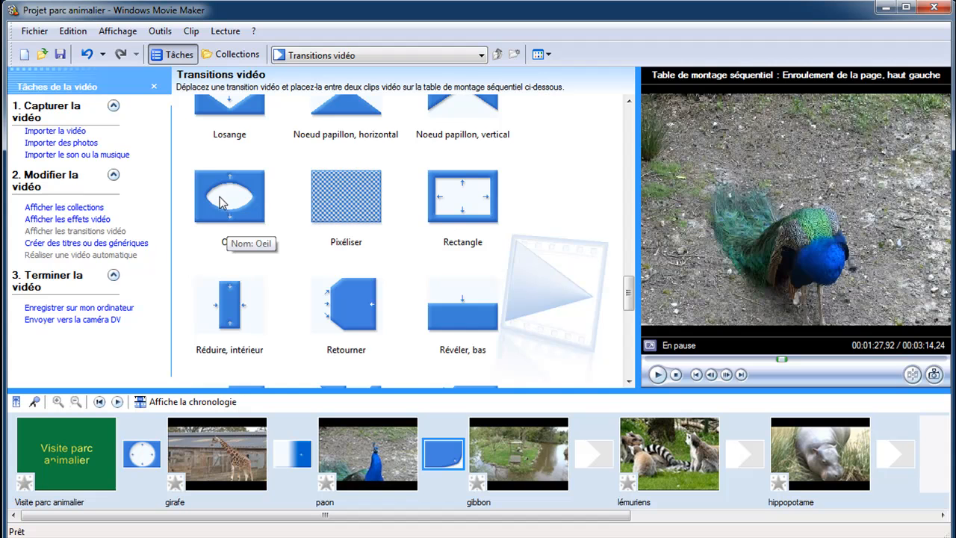
{"action": "left_click_drag", "start_coordinate": [323, 295], "coordinate": [587, 448]}
{"action": "left_click_drag", "start_coordinate": [628, 294], "coordinate": [628, 330]}
{"action": "left_click", "coordinate": [443, 234]}
{"action": "left_click_drag", "start_coordinate": [443, 234], "coordinate": [736, 448]}
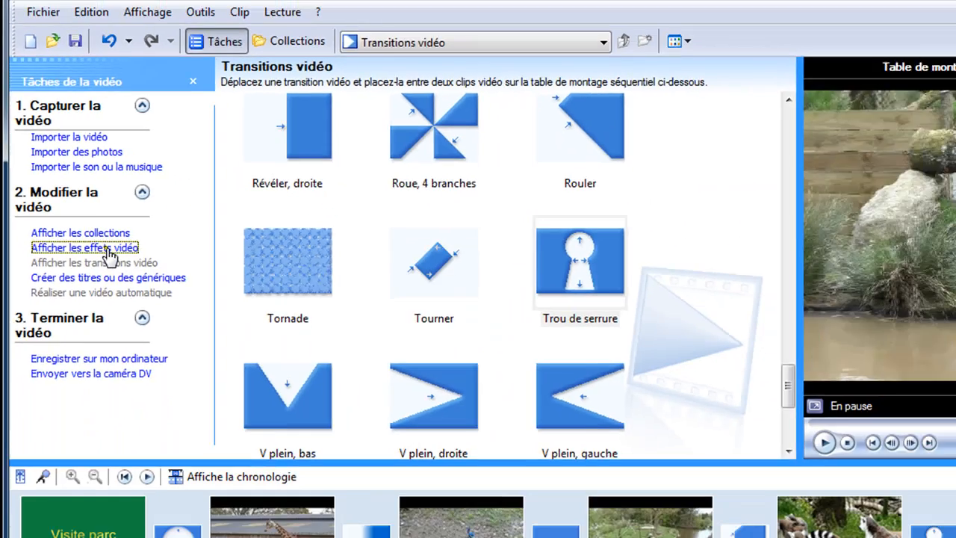
Display the video effects and apply "Âge du film, le plus ancien" to the girafe clip
{"action": "left_click", "coordinate": [212, 388]}
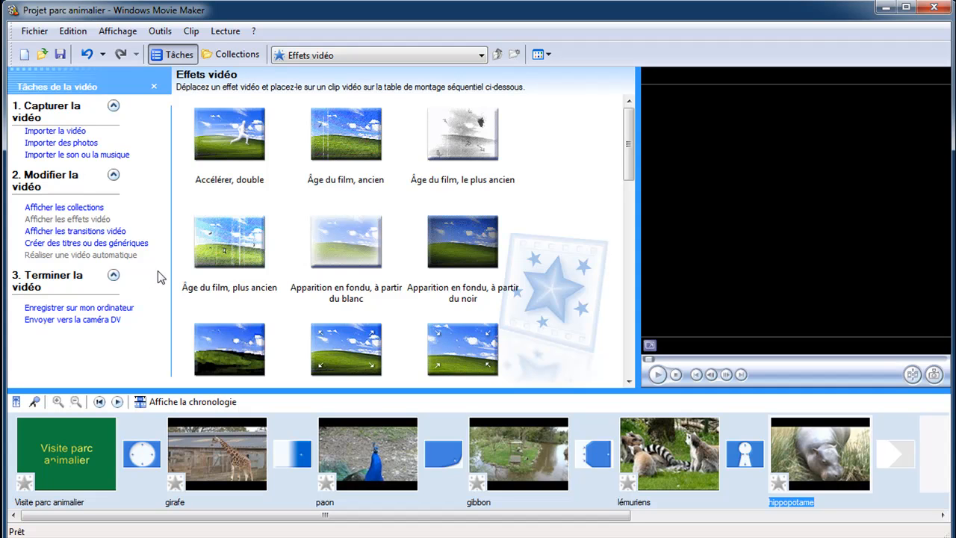
{"action": "left_click", "coordinate": [459, 153]}
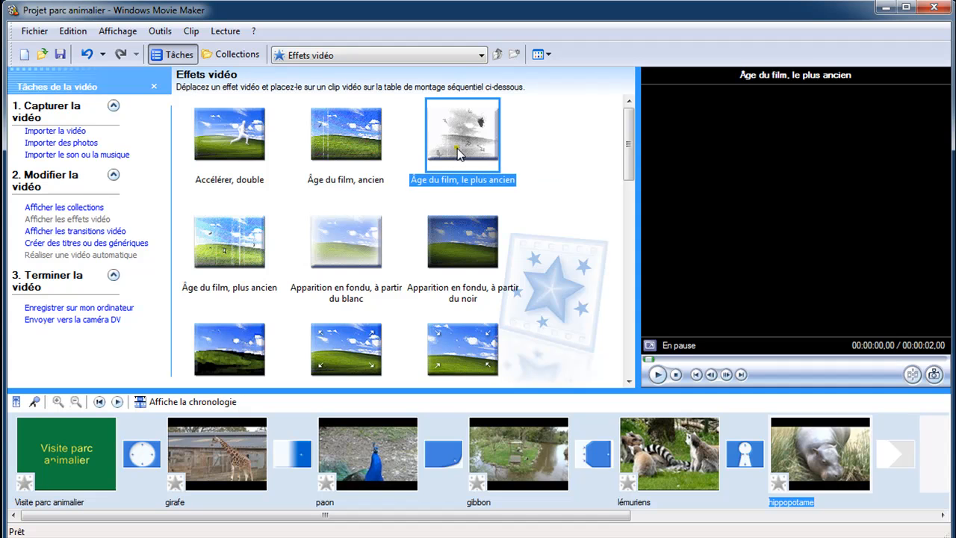
{"action": "left_click", "coordinate": [458, 153]}
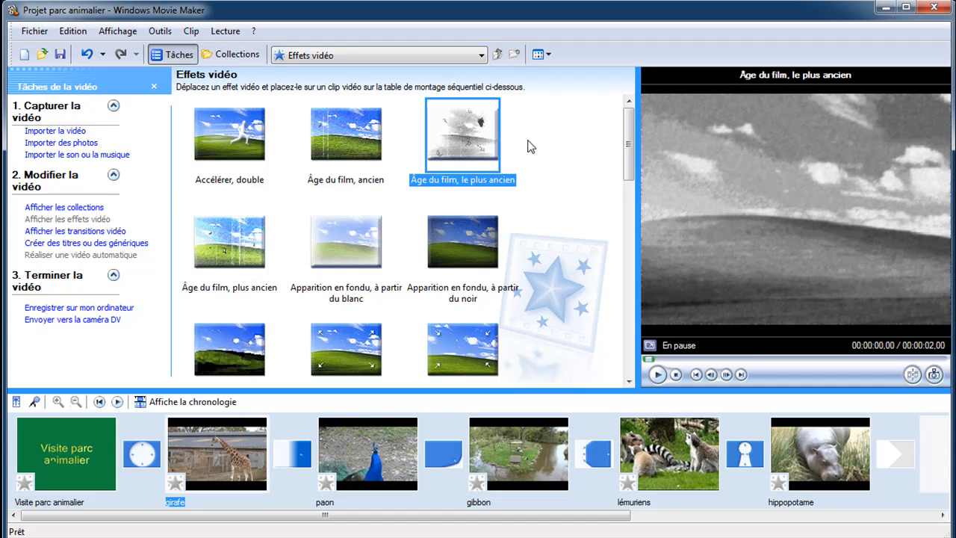
{"action": "left_click_drag", "start_coordinate": [470, 134], "coordinate": [174, 481]}
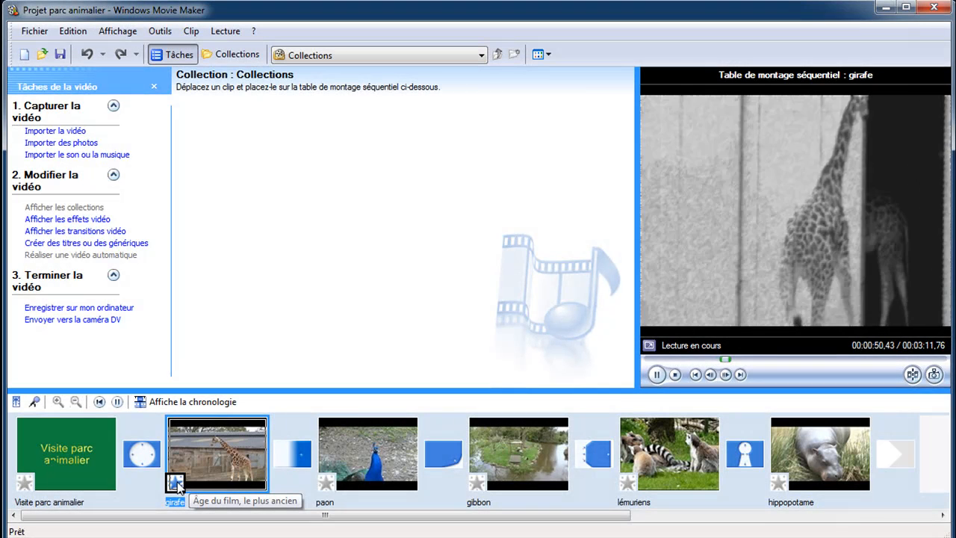
Stop the preview and remove the "Âge du film, le plus ancien" effect from the girafe clip
{"action": "left_click", "coordinate": [177, 485]}
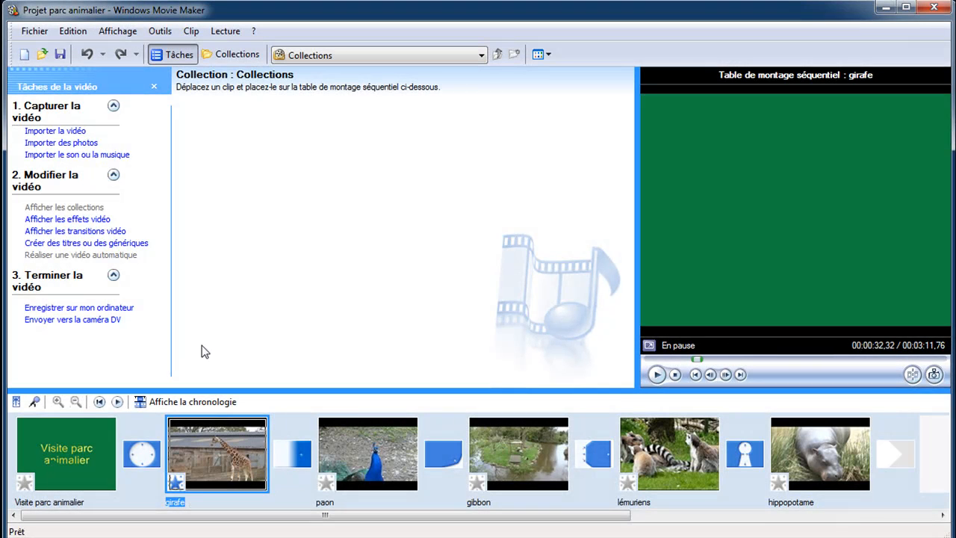
{"action": "left_click", "coordinate": [226, 360]}
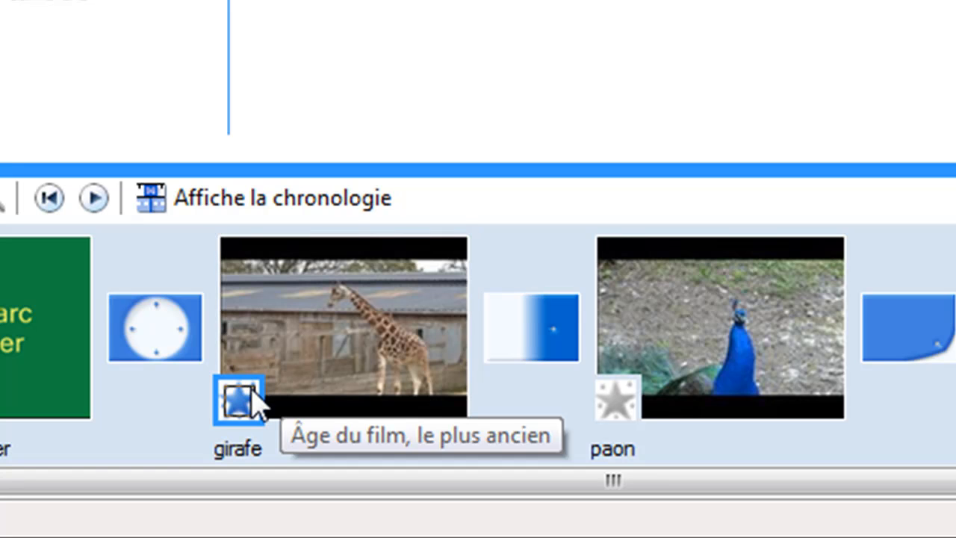
{"action": "left_click", "coordinate": [321, 349]}
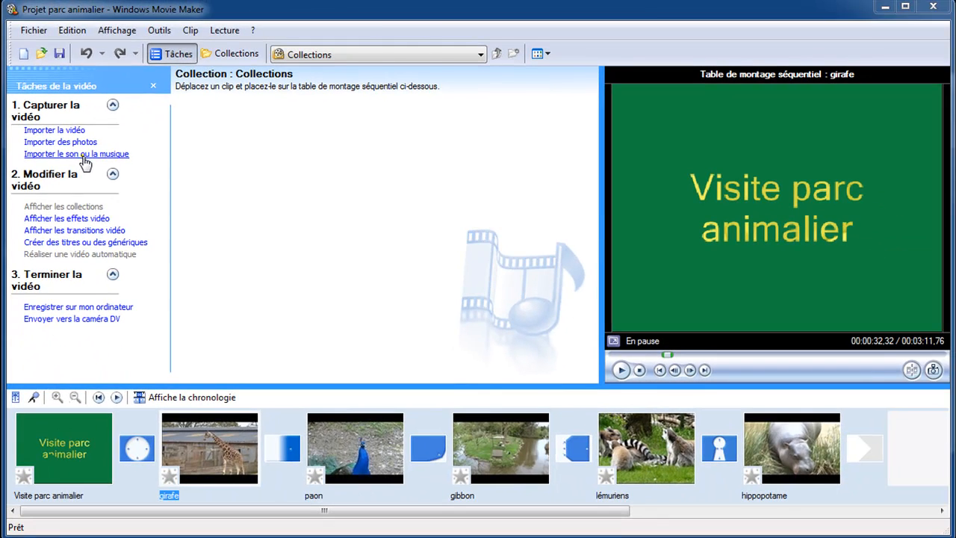
Import the music file Faded flower.mp3 from the Montage parc animalier folder into the collection
{"action": "left_click", "coordinate": [84, 155]}
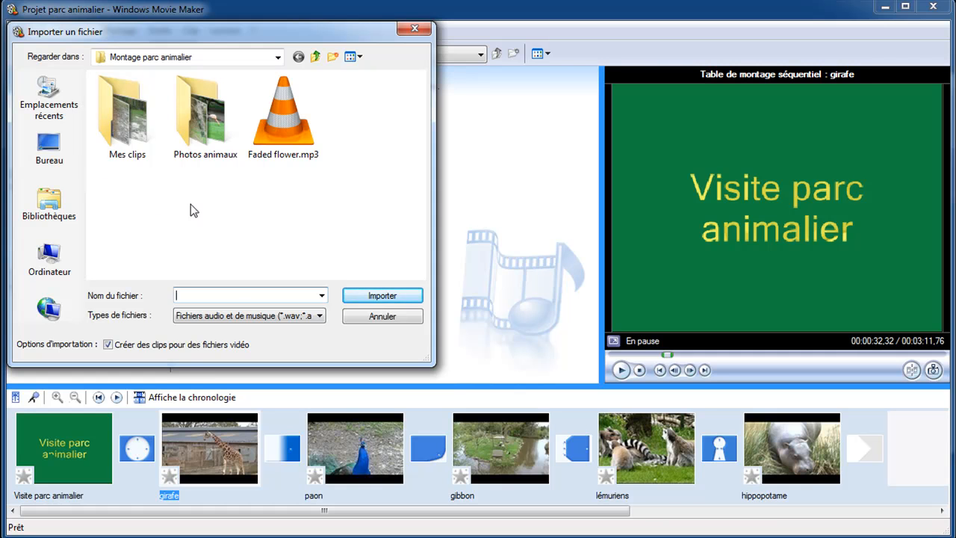
{"action": "left_click", "coordinate": [282, 143]}
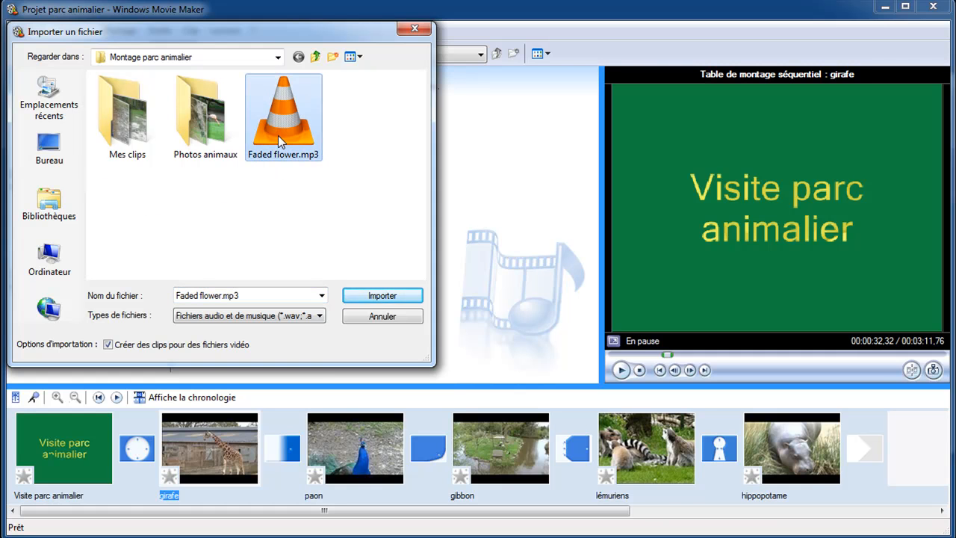
{"action": "left_click", "coordinate": [354, 297]}
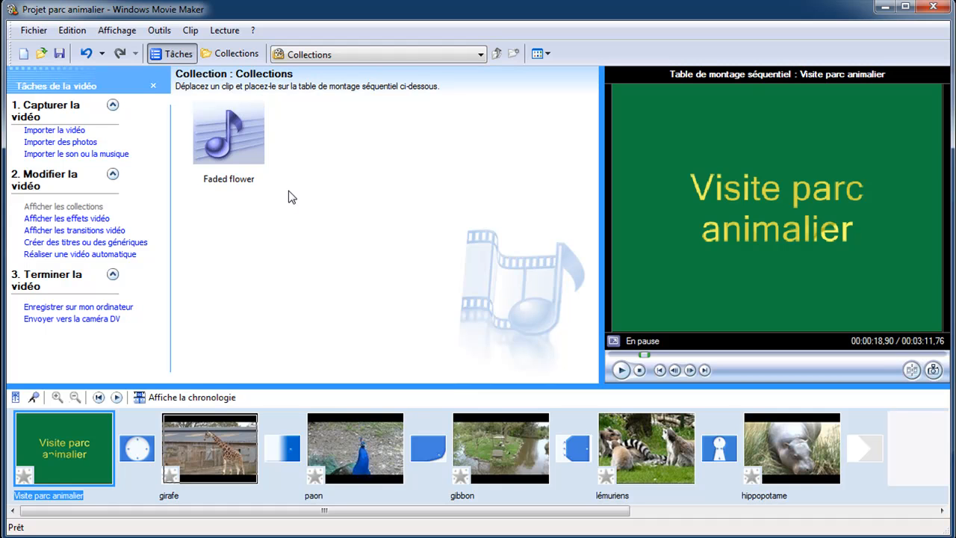
Place the Faded flower music at the start of the timeline's audio track and trim it to the end of the hippopotame clip
{"action": "left_click", "coordinate": [192, 397]}
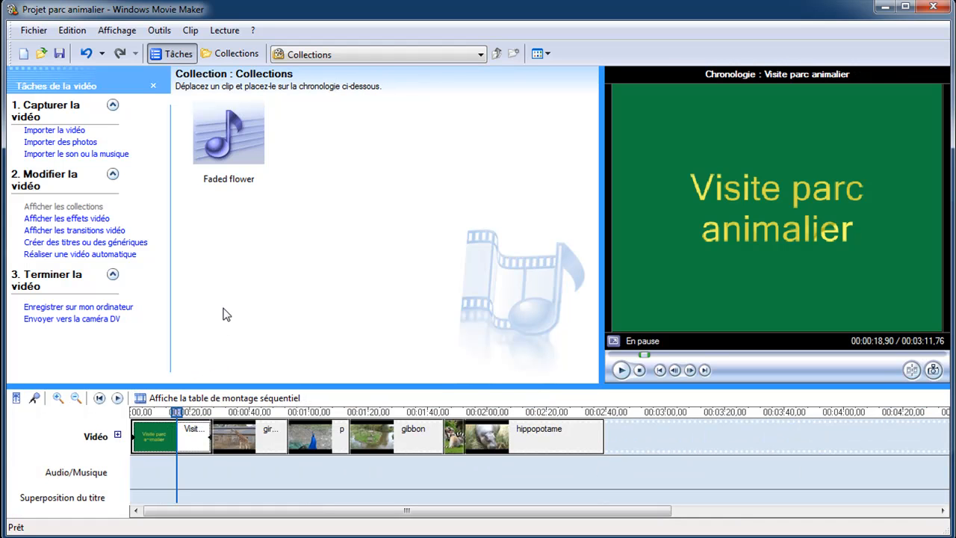
{"action": "left_click", "coordinate": [230, 151]}
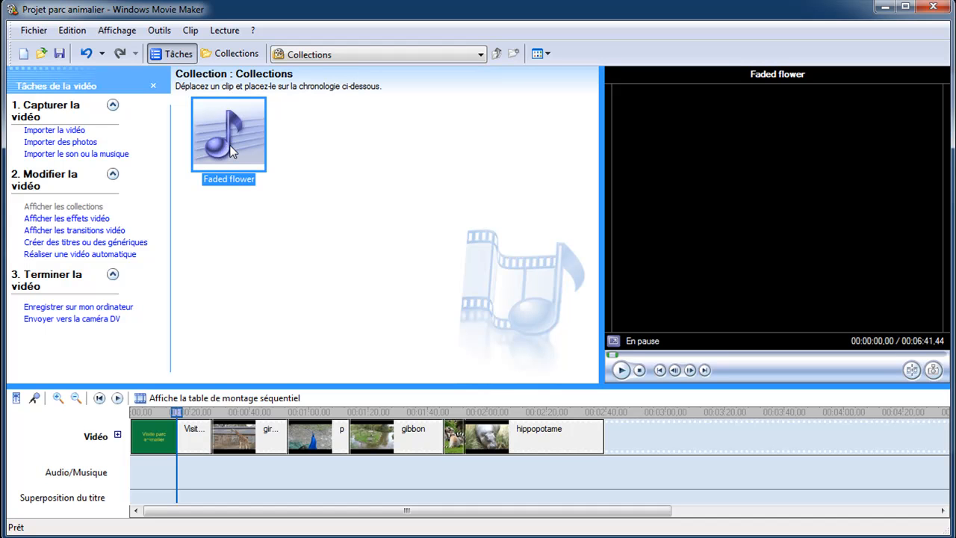
{"action": "left_click_drag", "start_coordinate": [230, 151], "coordinate": [132, 481]}
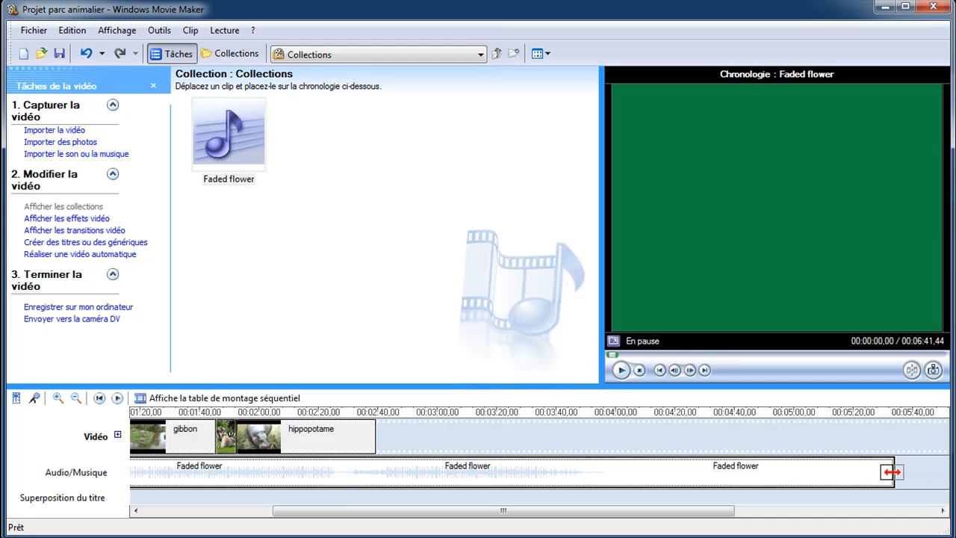
{"action": "left_click_drag", "start_coordinate": [892, 472], "coordinate": [373, 461]}
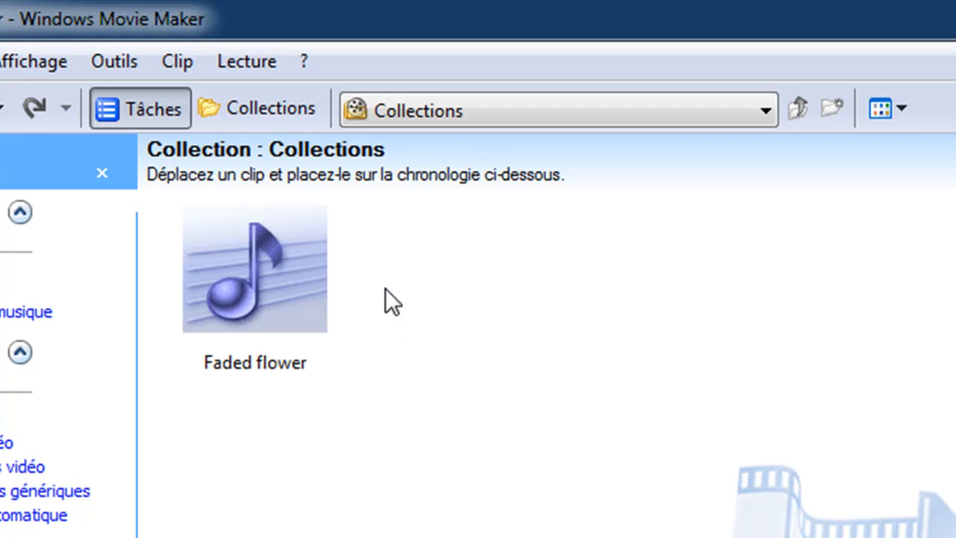
Review the audio options available for a timeline clip: Muet, Apparition en fondu, Disparition en fondu and Volume
{"action": "left_click", "coordinate": [183, 52]}
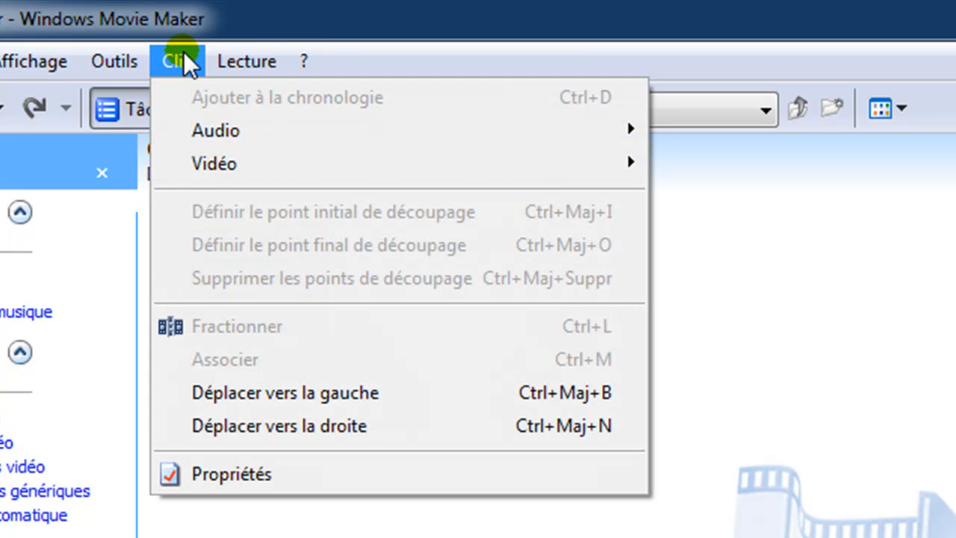
{"action": "mouse_move", "coordinate": [214, 131]}
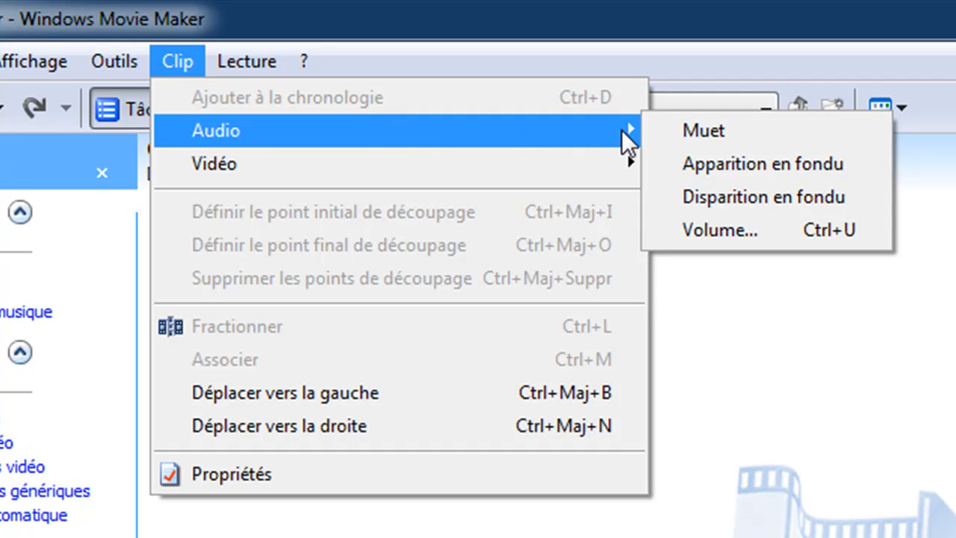
{"action": "left_click", "coordinate": [759, 136]}
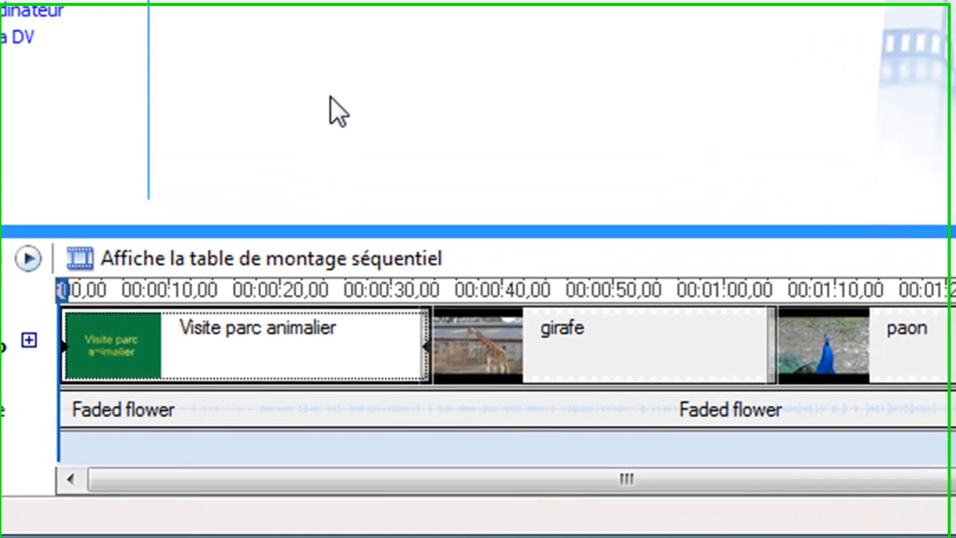
{"action": "left_click", "coordinate": [403, 73]}
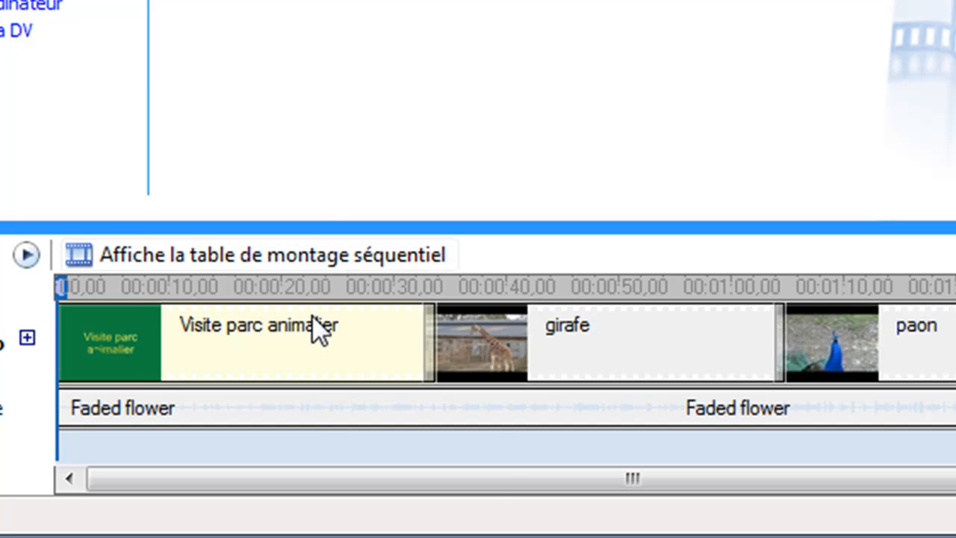
Apply "Apparition en fondu" and "Disparition en fondu" to the Faded flower music on the timeline, and play back the result
{"action": "right_click", "coordinate": [318, 411]}
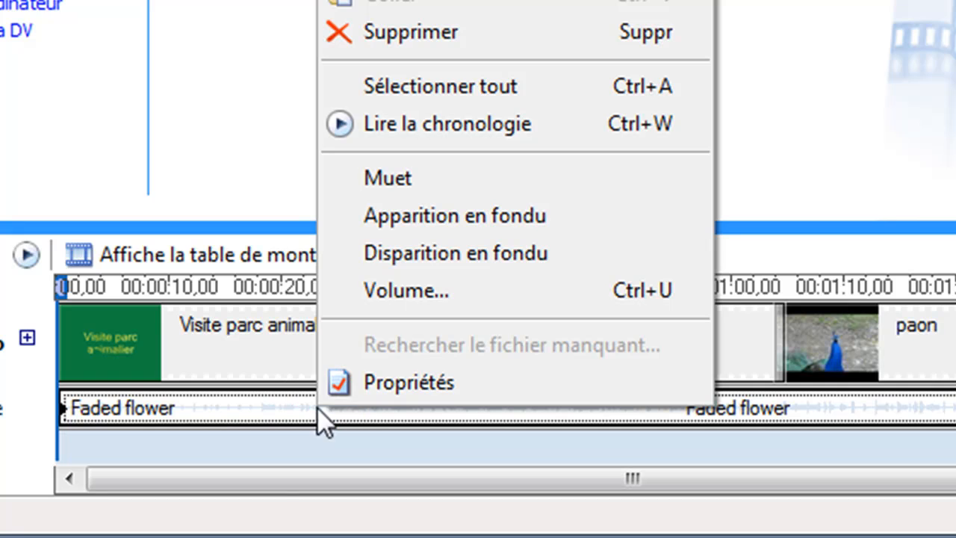
{"action": "left_click", "coordinate": [502, 215]}
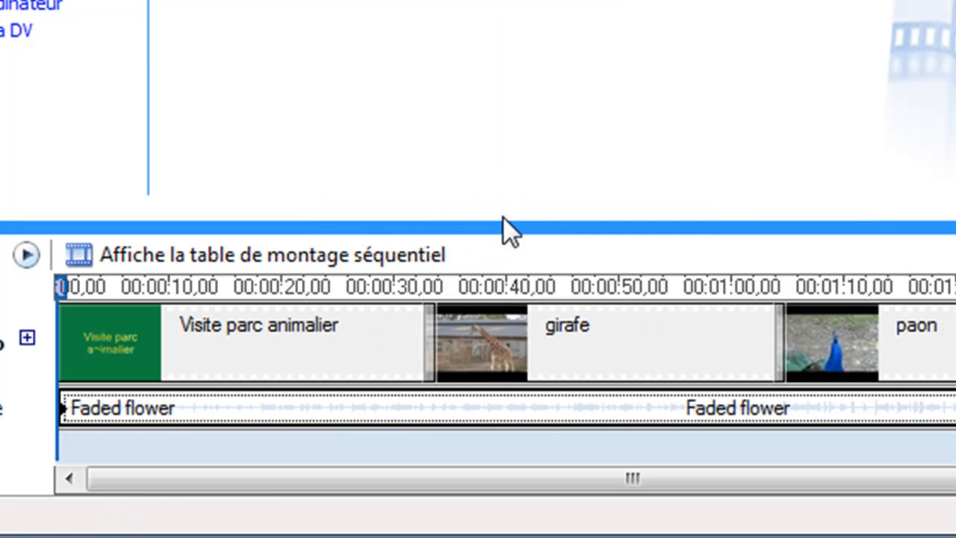
{"action": "right_click", "coordinate": [324, 410]}
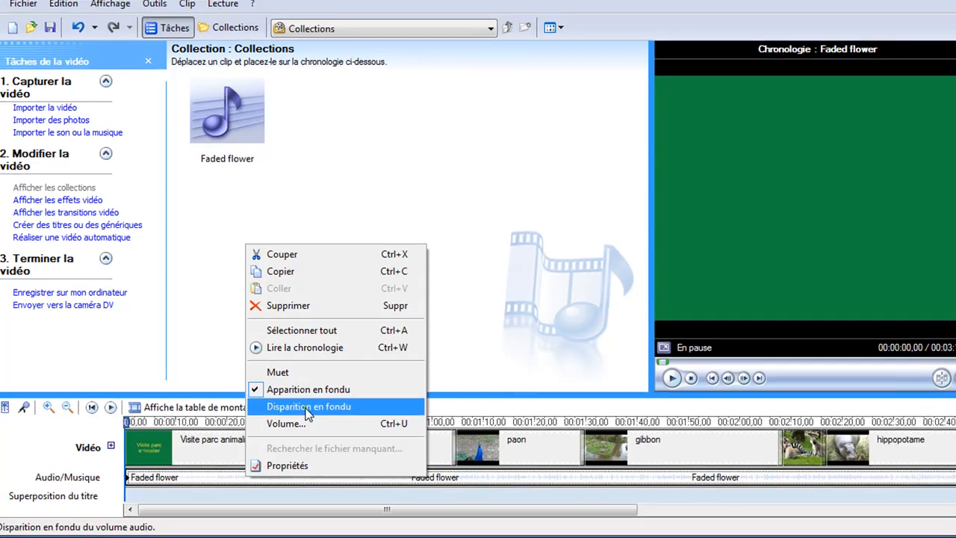
{"action": "left_click", "coordinate": [453, 255]}
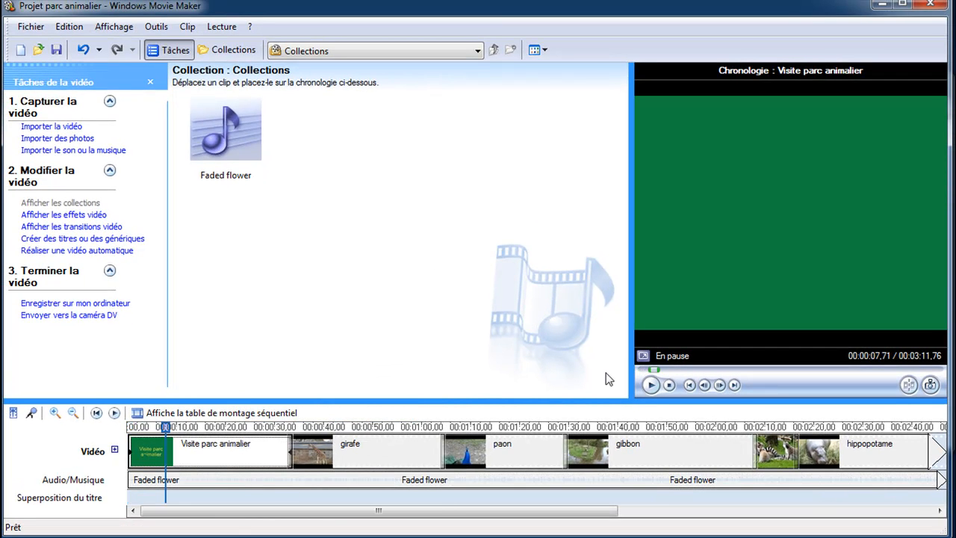
{"action": "key", "text": "space"}
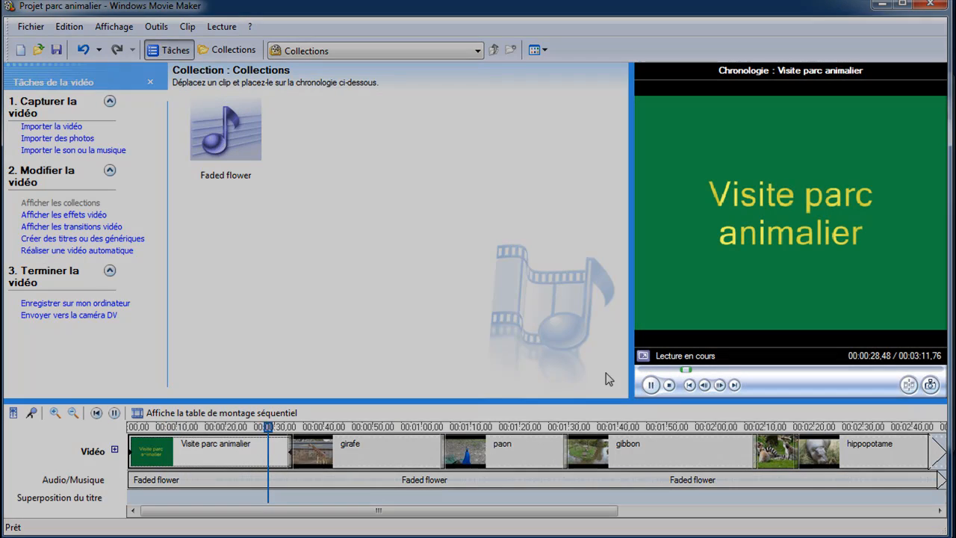